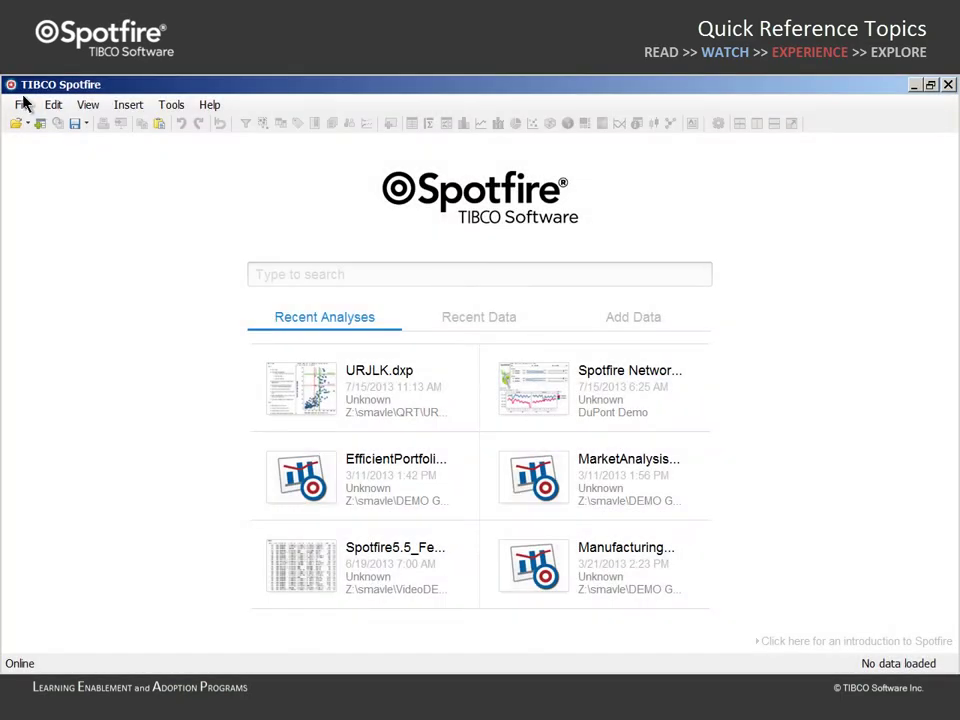
Open URJLK.dxp, resolving the missing WorldBankData_2006.txt to the copy in the analysis folder.
left_click(36, 121)
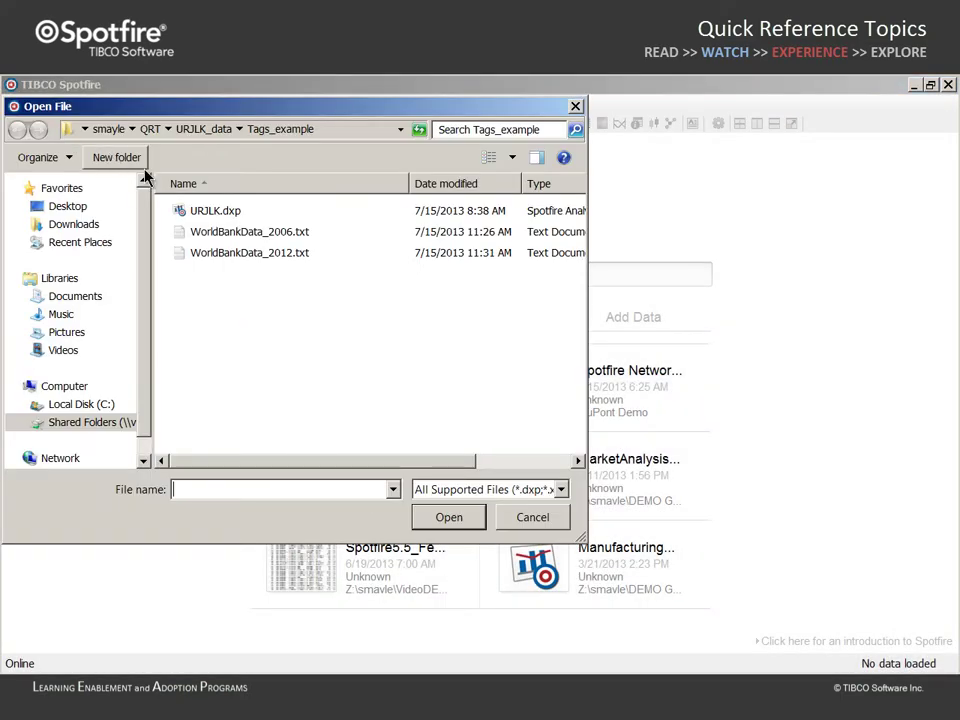
left_click(208, 214)
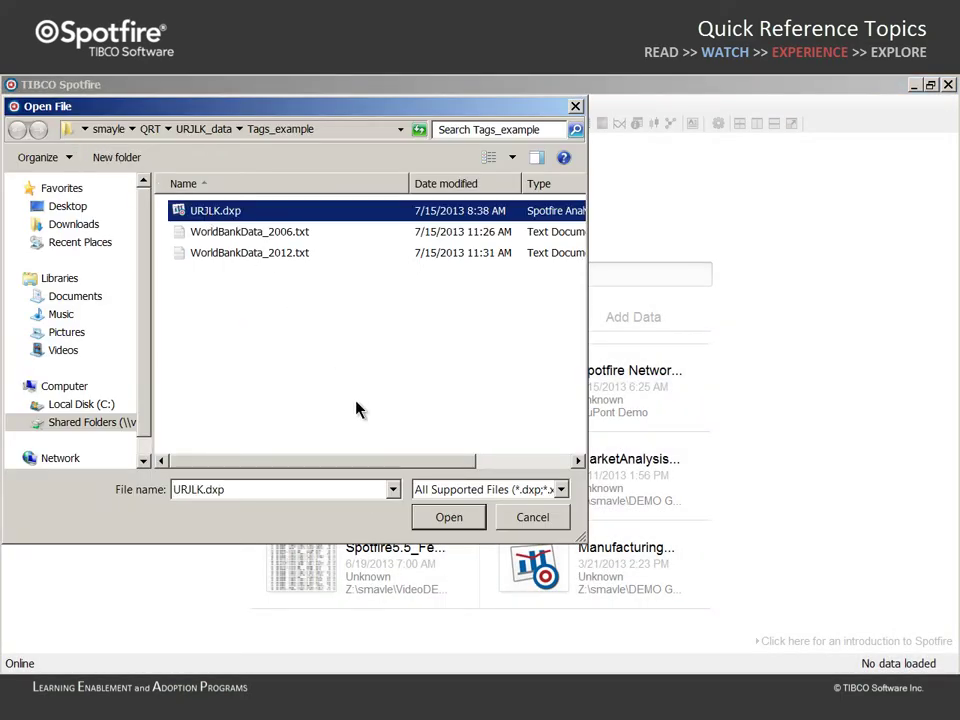
left_click(448, 517)
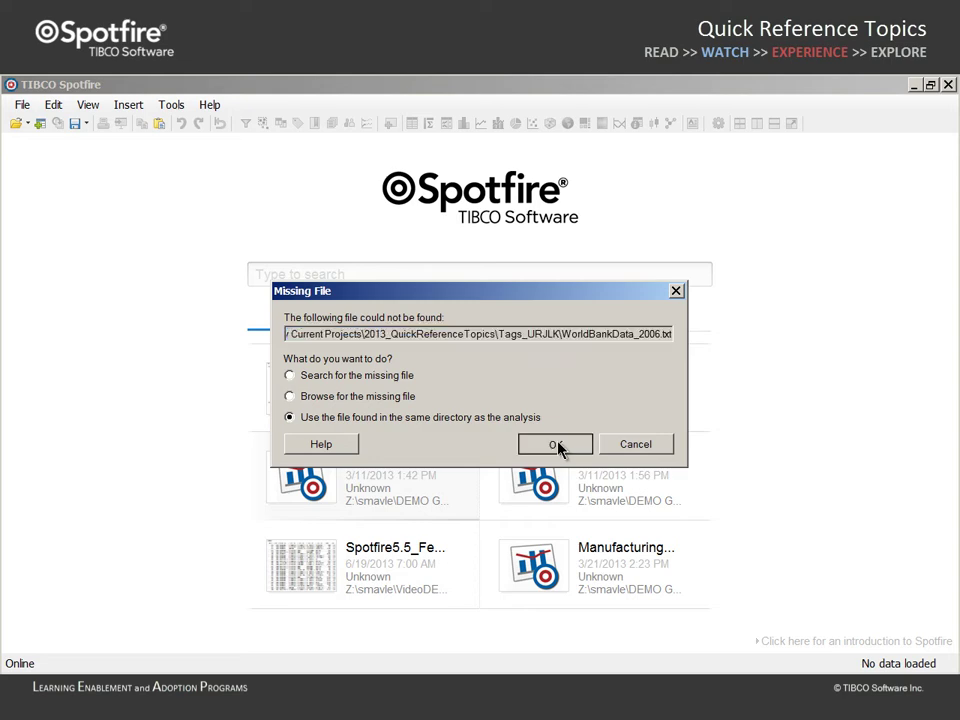
left_click(556, 446)
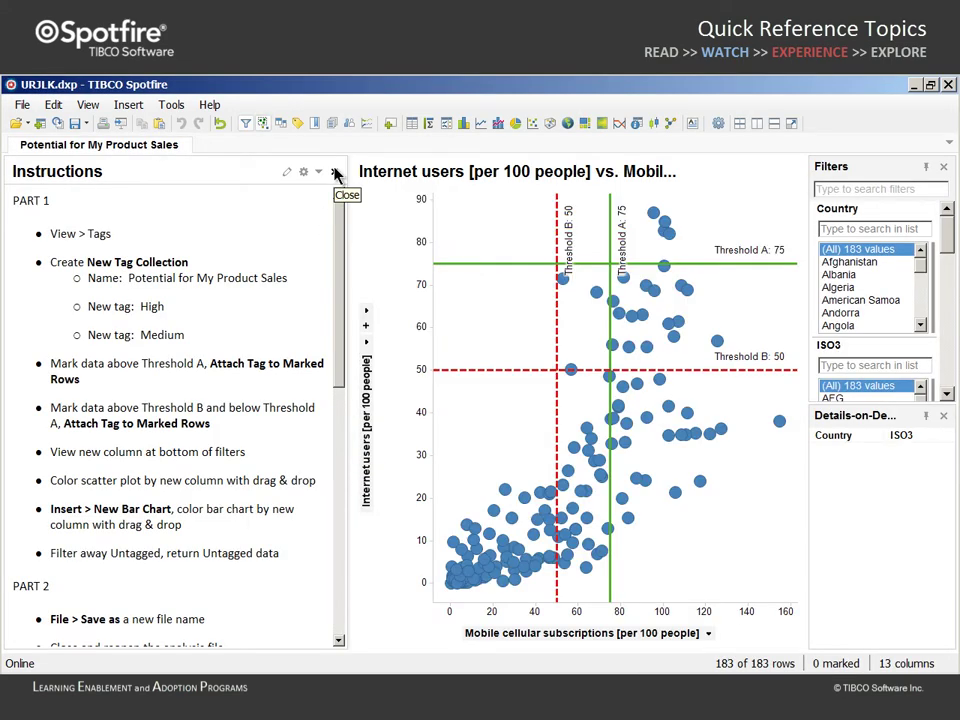
Close the Instructions text area to enlarge the scatter plot, then show the Tags pane.
left_click(335, 172)
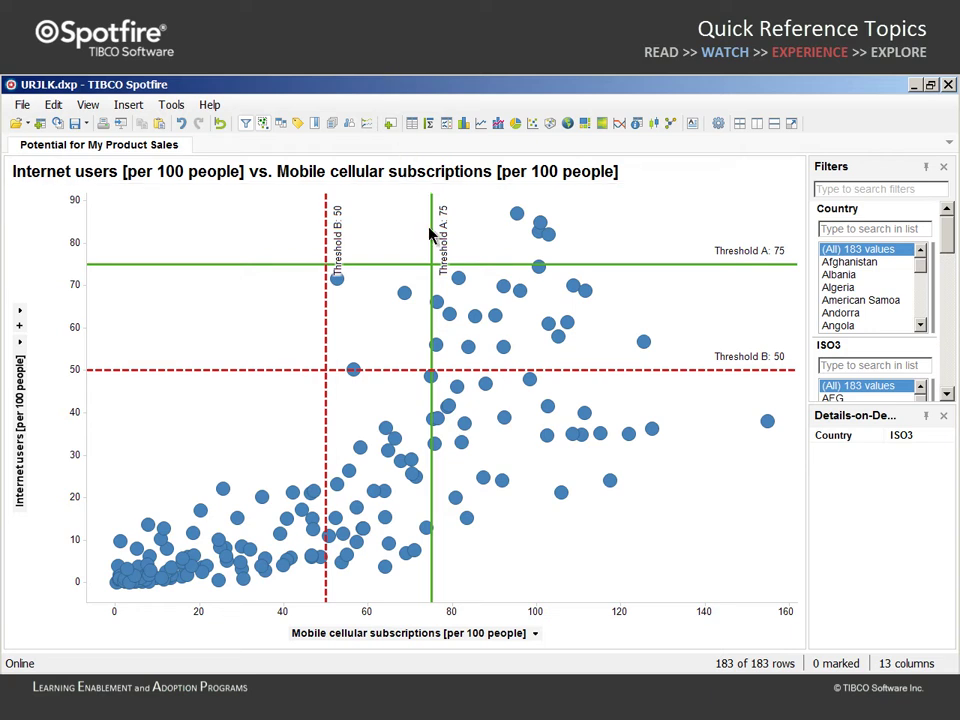
mouse_move(460, 283)
left_click(297, 123)
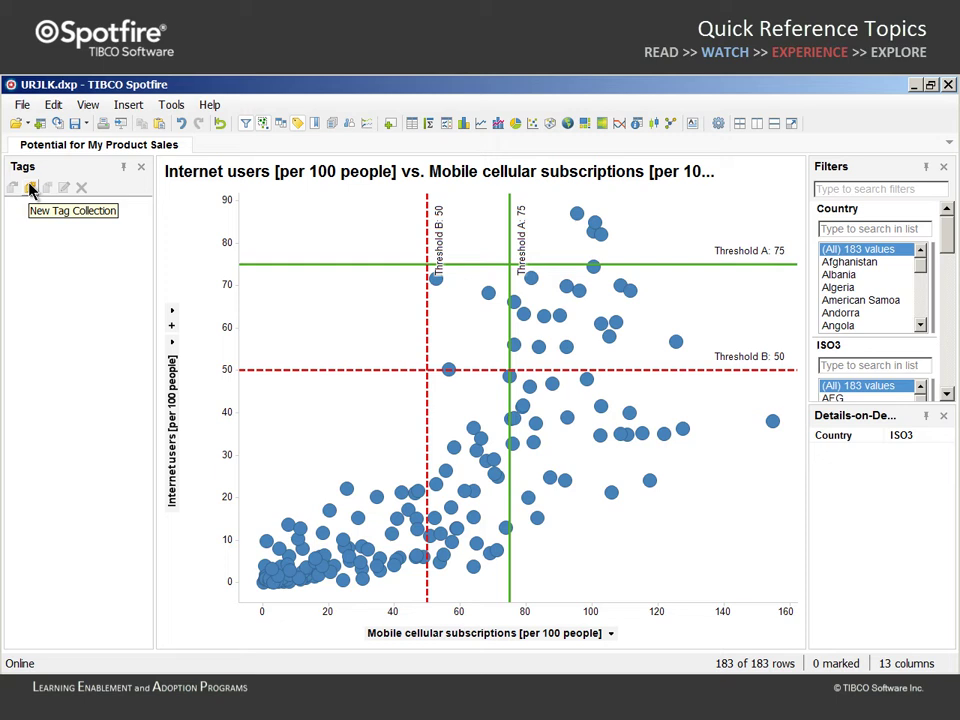
Create tag collection 'Potential for My Product Sales' described 'High and Medium Potential' with tags High and Medium.
left_click(31, 188)
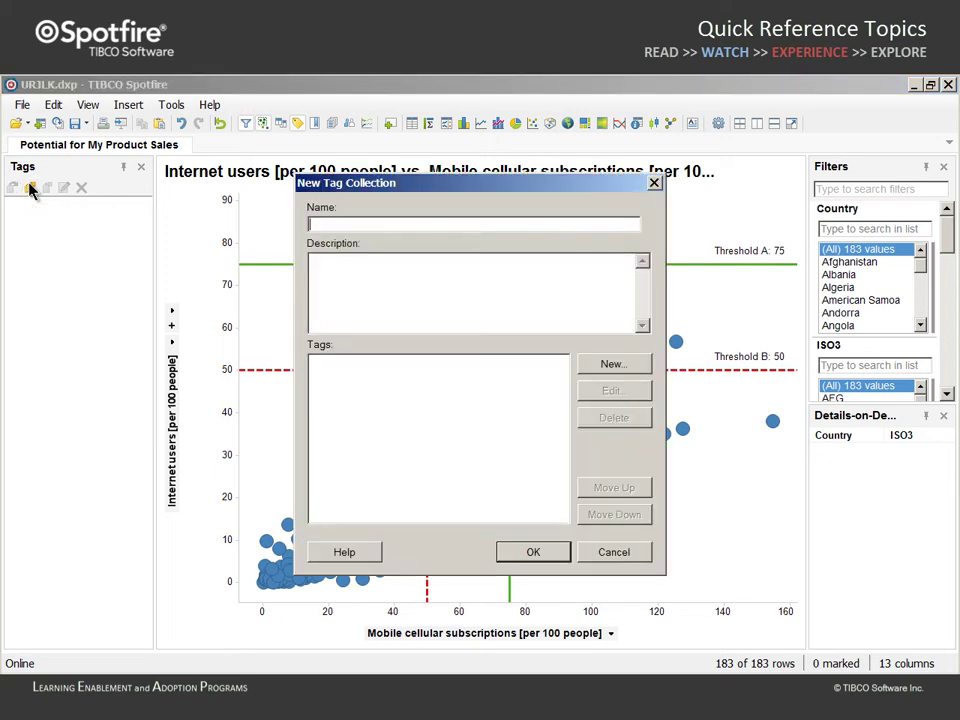
type("Potential for My Product Sales")
key("Tab")
type("High and Medium Potential")
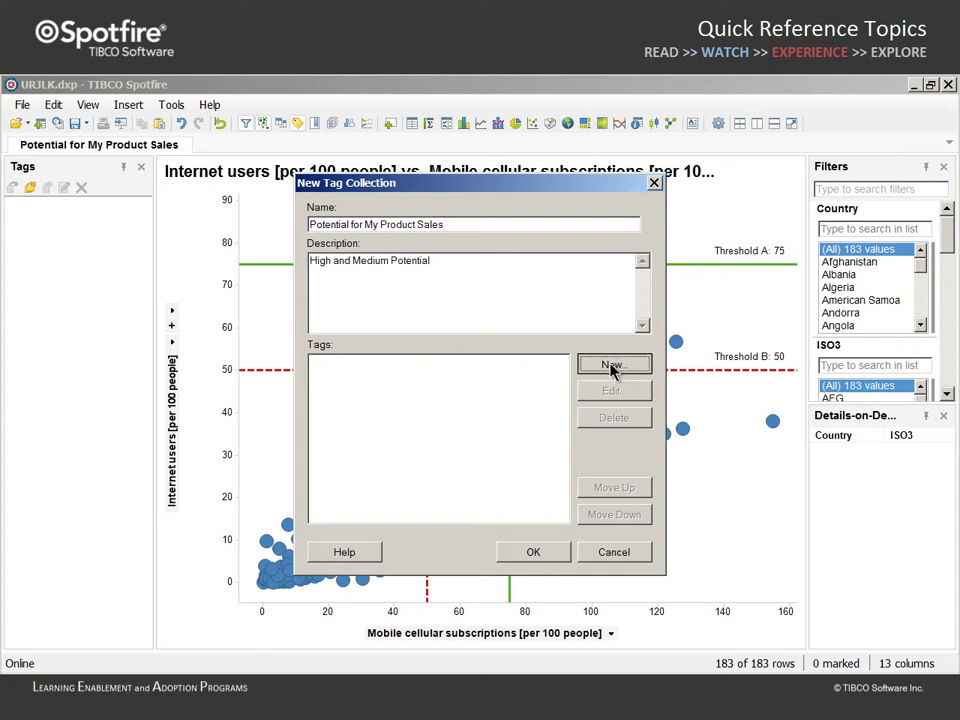
left_click(612, 366)
type("High")
left_click(510, 404)
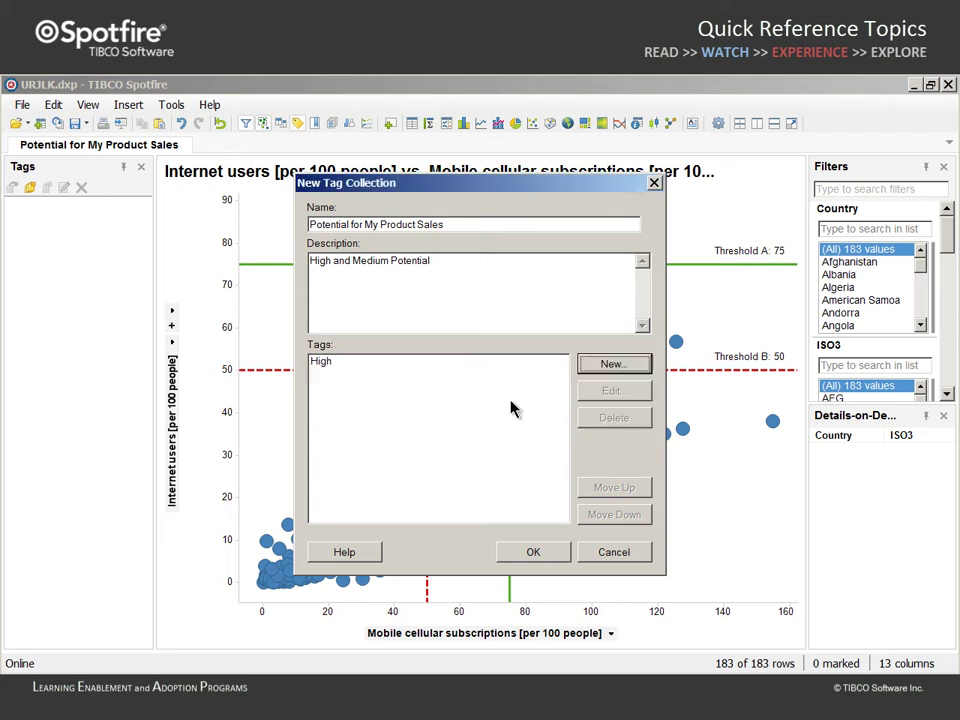
left_click(626, 365)
type("Medium")
left_click(523, 403)
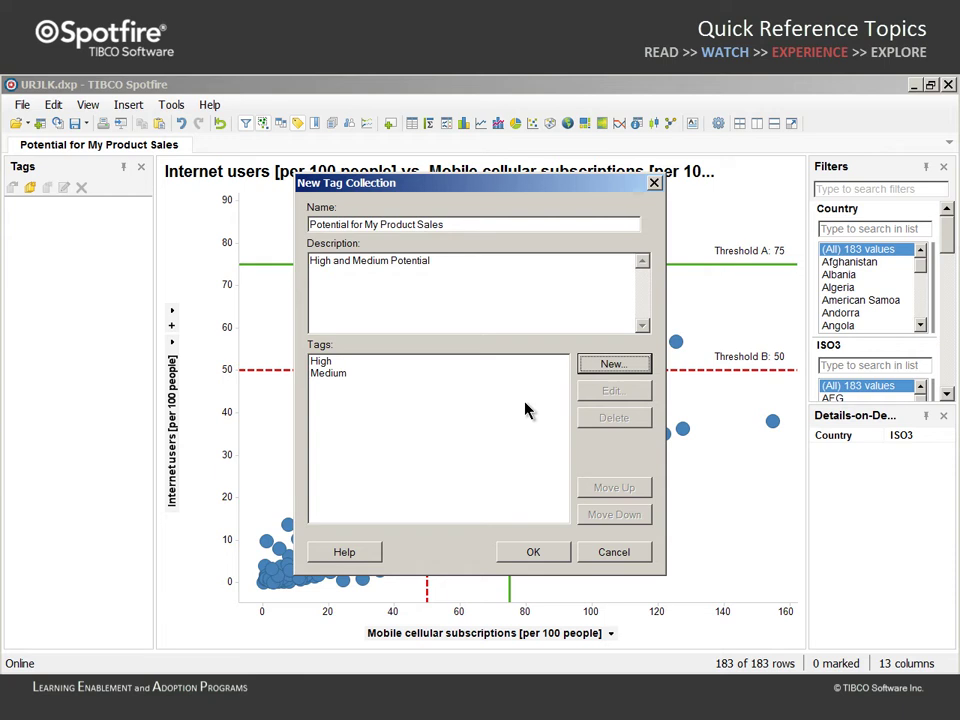
left_click(533, 553)
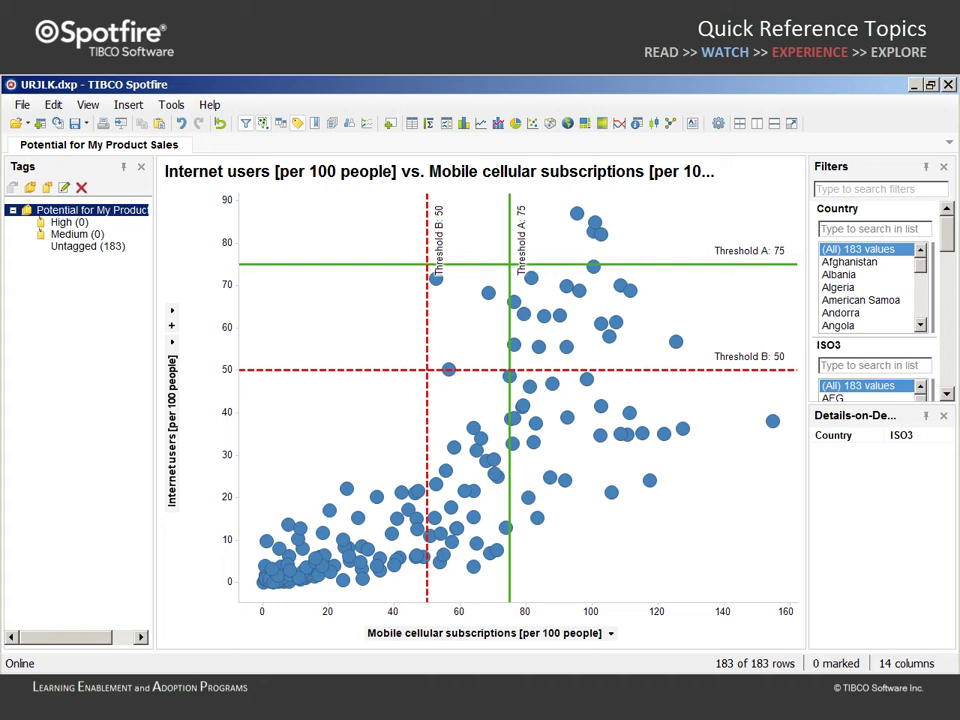
Mark the four countries above Threshold A on both axes and tag them High.
left_click_drag(510, 196, 771, 261)
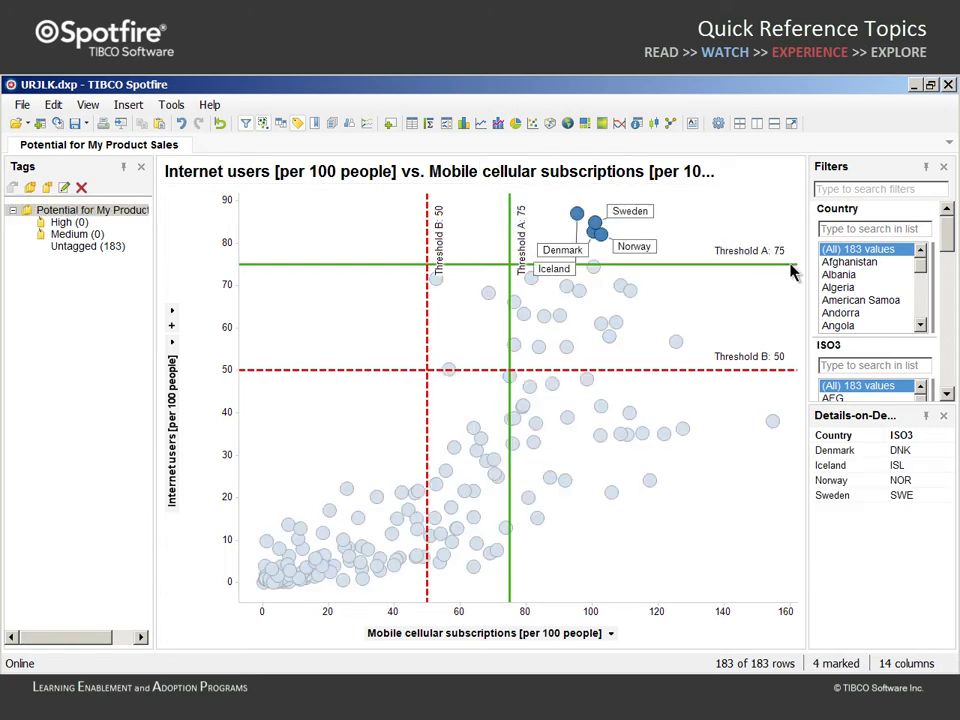
left_click(62, 222)
left_click(14, 189)
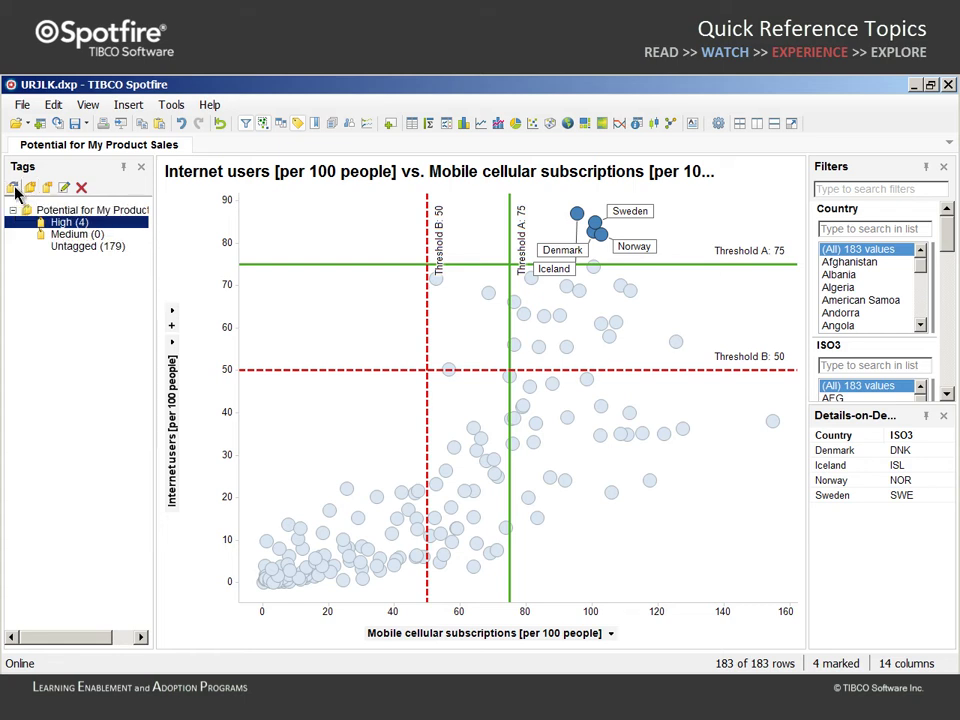
Tag the twenty countries between Threshold B and Threshold A as Medium, then clear the marking.
left_click_drag(428, 265, 800, 378)
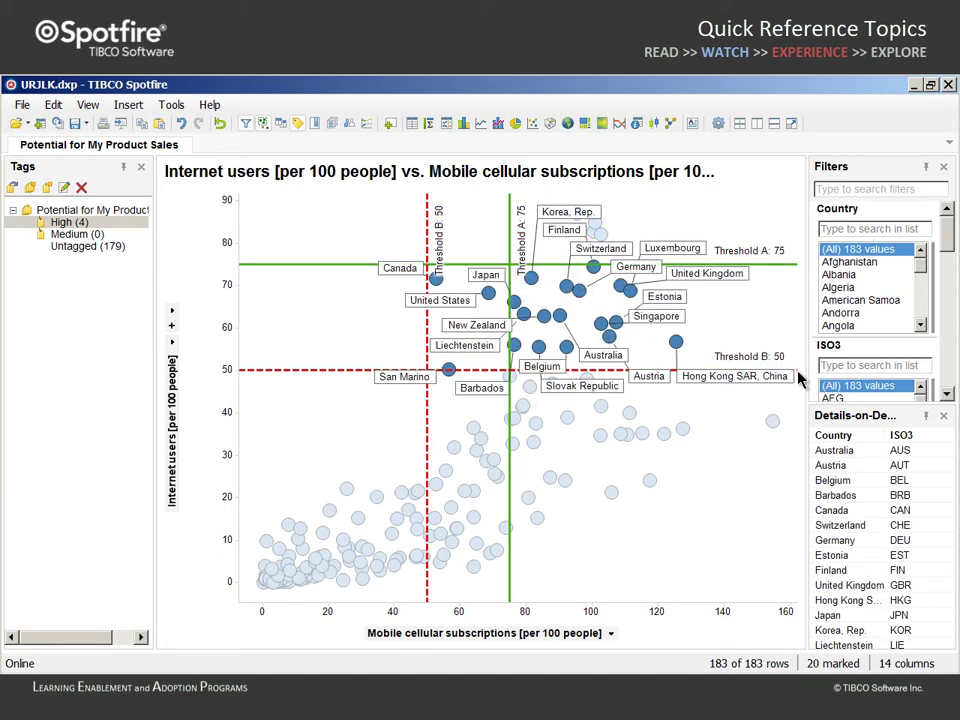
left_click(74, 234)
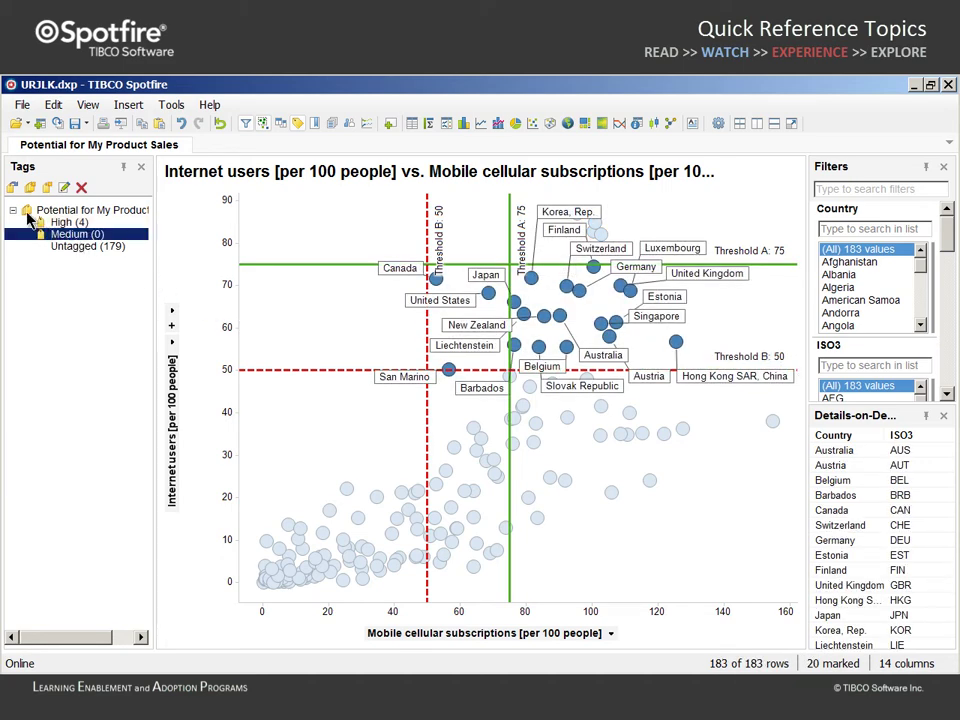
left_click(12, 187)
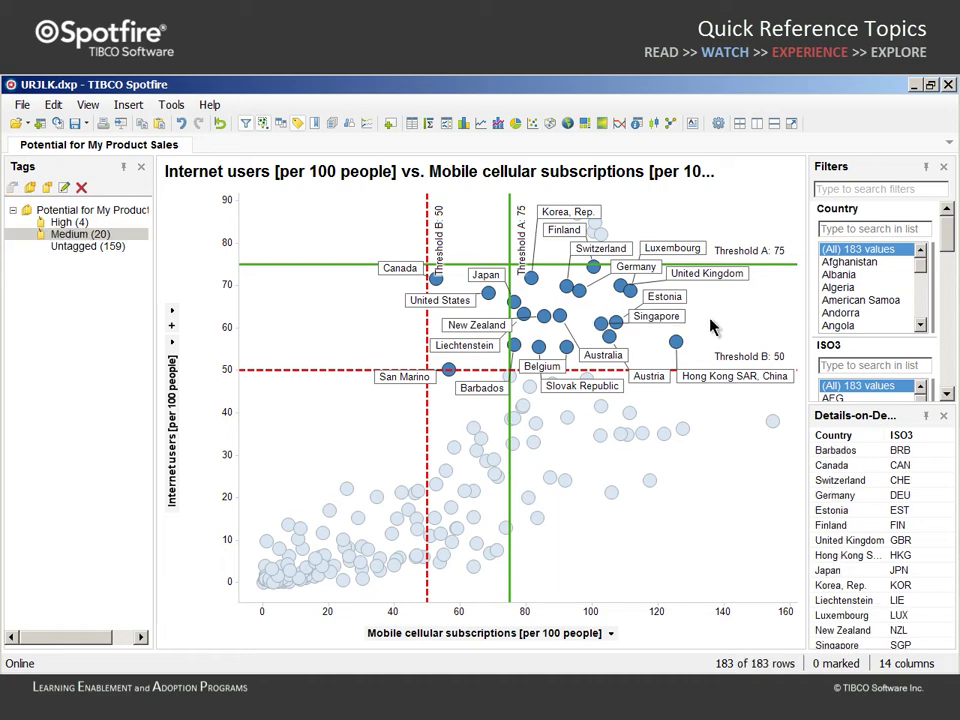
left_click(403, 326)
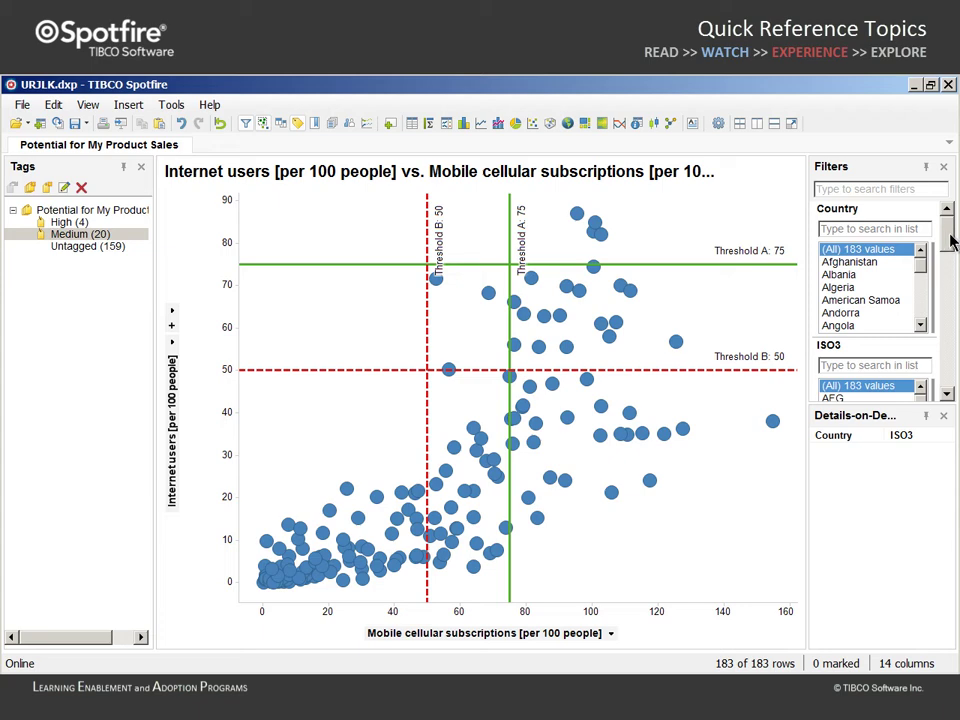
Color the scatter plot points by the Potential for My Product Sales tag collection.
left_click_drag(950, 241, 953, 393)
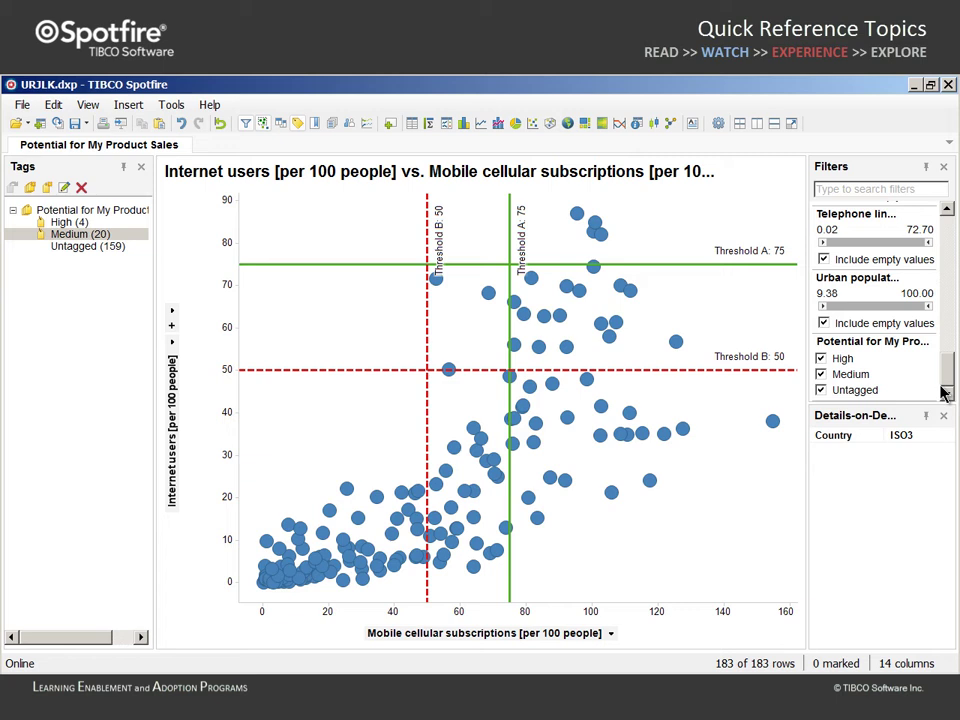
left_click_drag(870, 341, 435, 425)
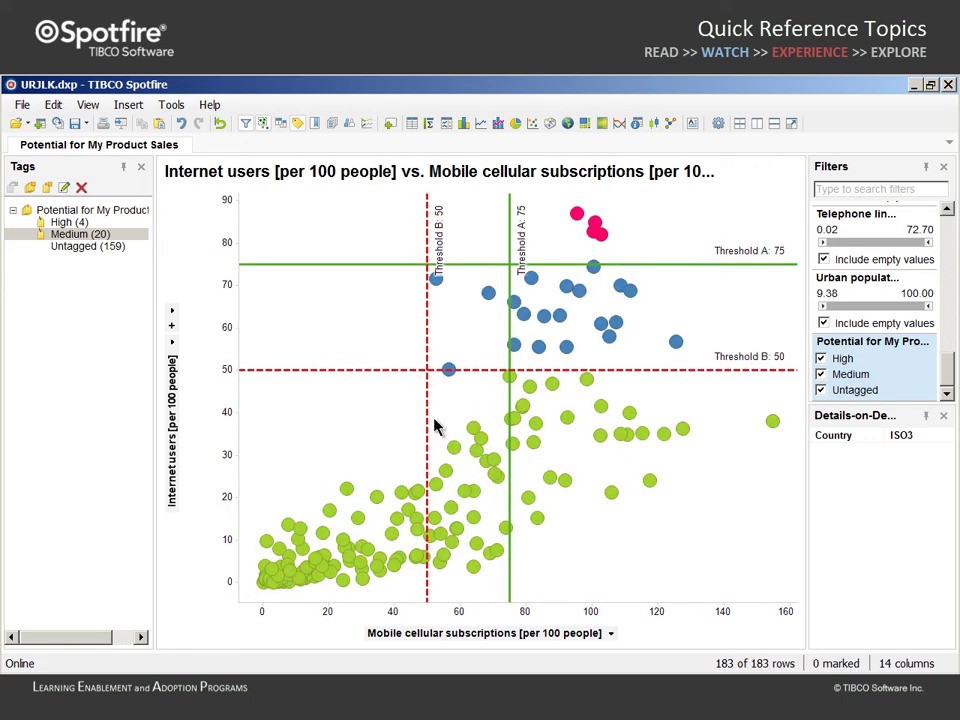
left_click(133, 105)
Insert a bar chart and color its bars by the Potential for My Product Sales tags.
mouse_move(145, 160)
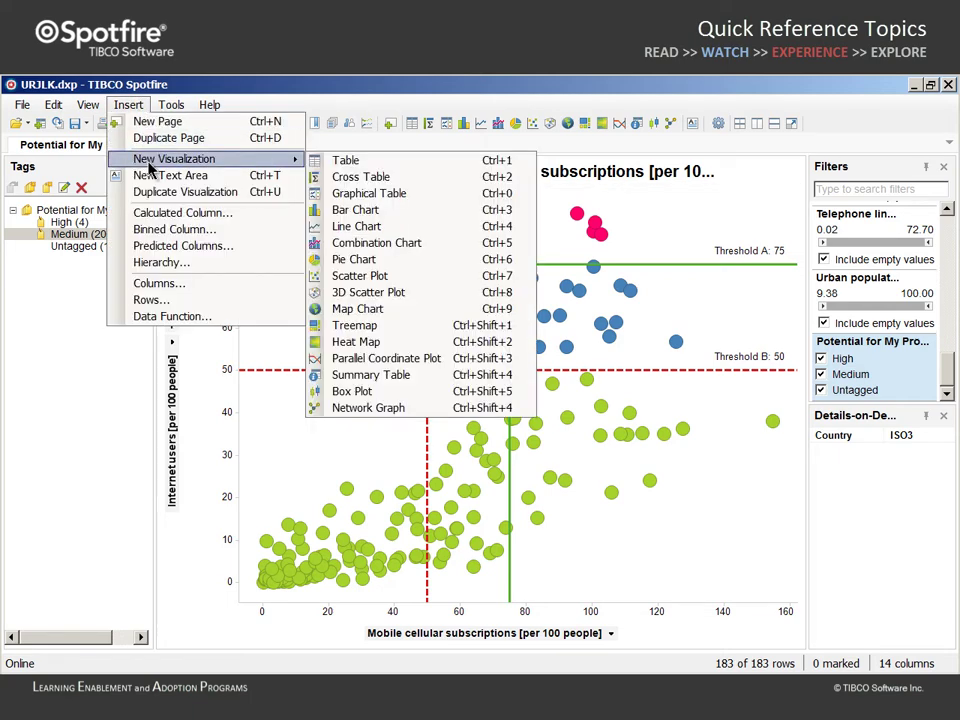
left_click(352, 210)
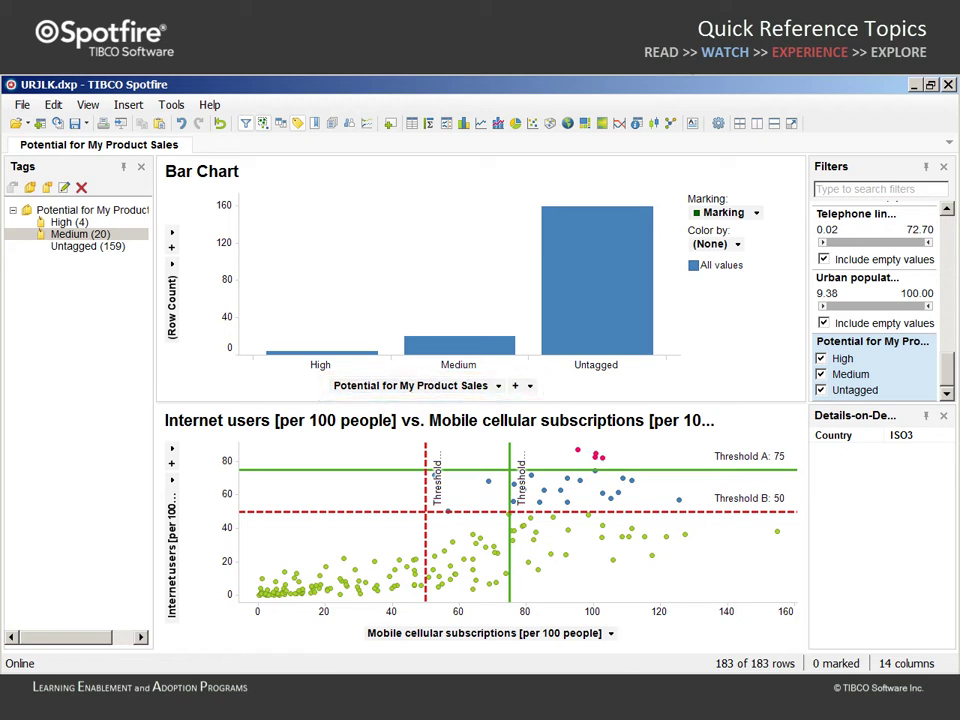
left_click_drag(838, 358, 463, 296)
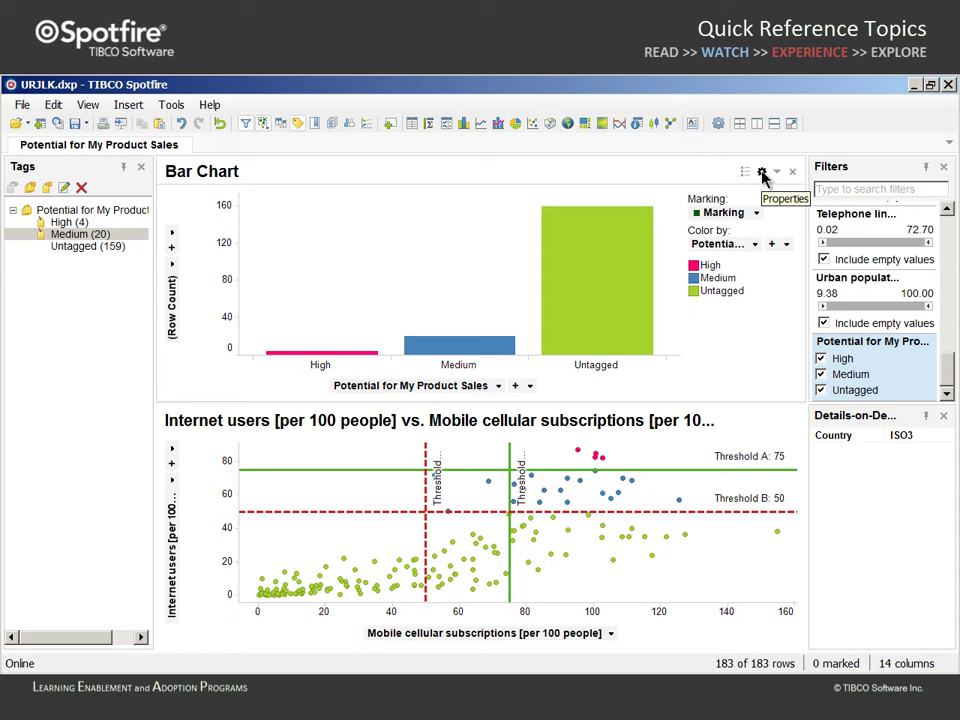
Label all bar chart bars with their complete totals only, then toggle the Untagged filter off and on.
left_click(762, 171)
left_click(214, 326)
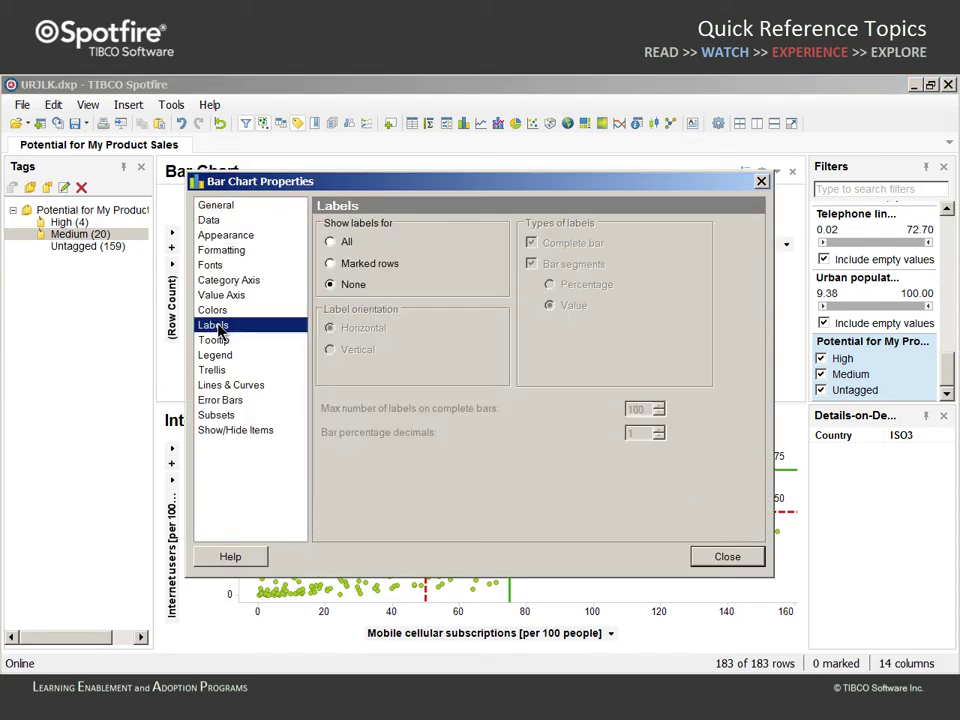
left_click(331, 243)
left_click(531, 264)
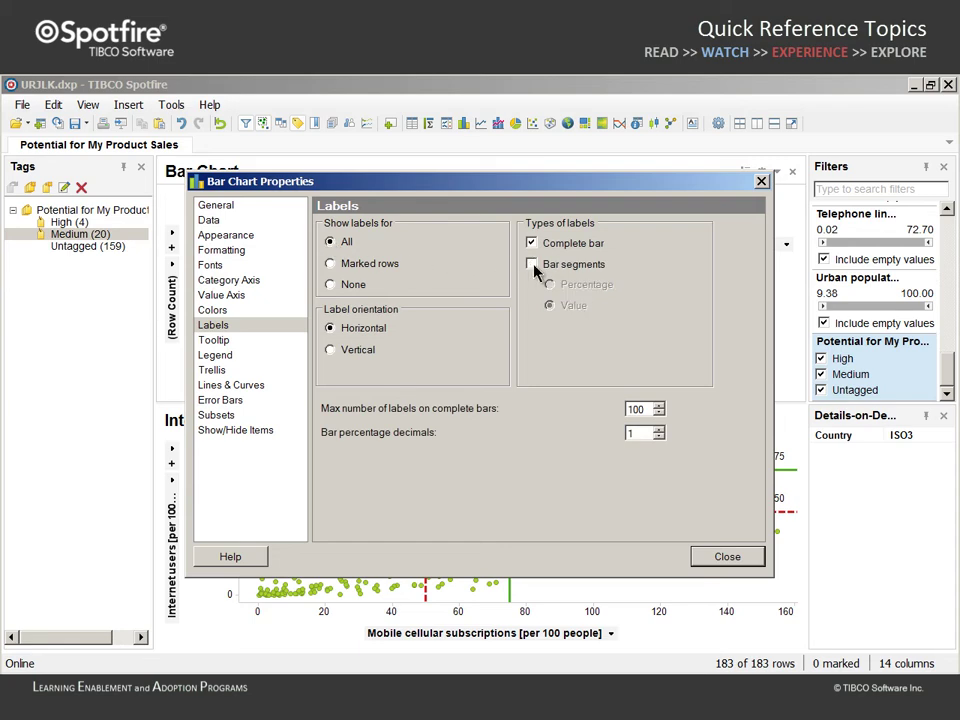
left_click(725, 557)
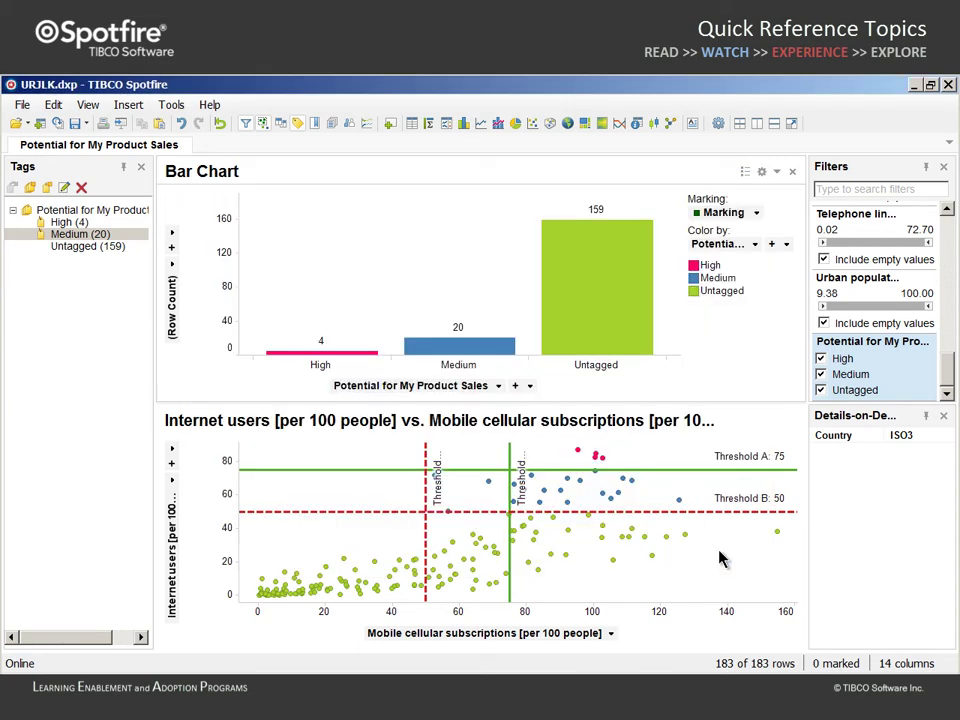
left_click(822, 390)
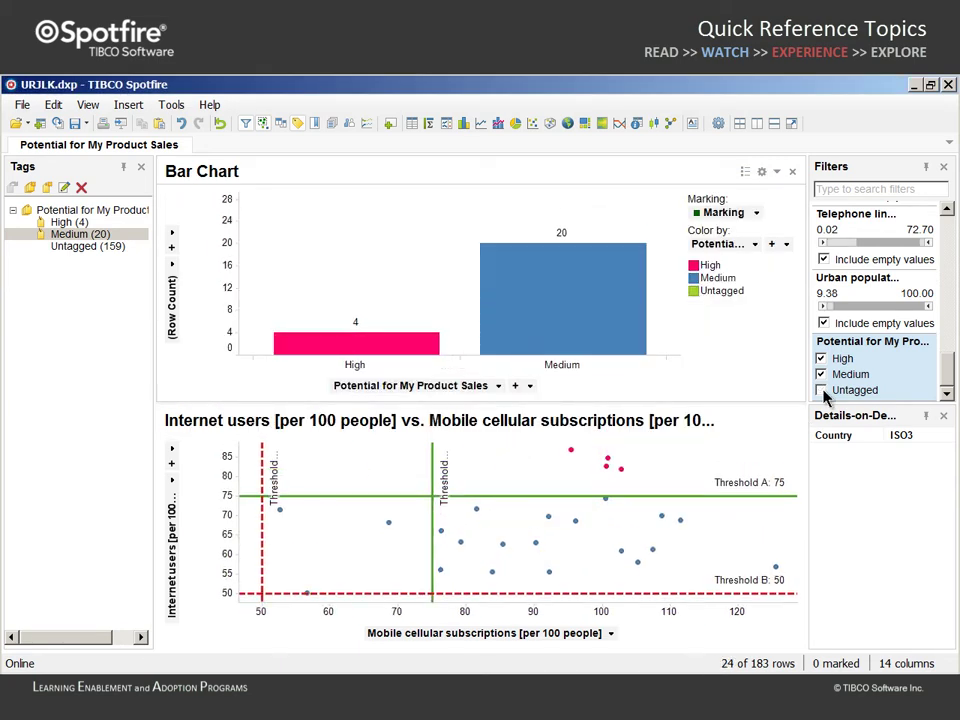
left_click(822, 390)
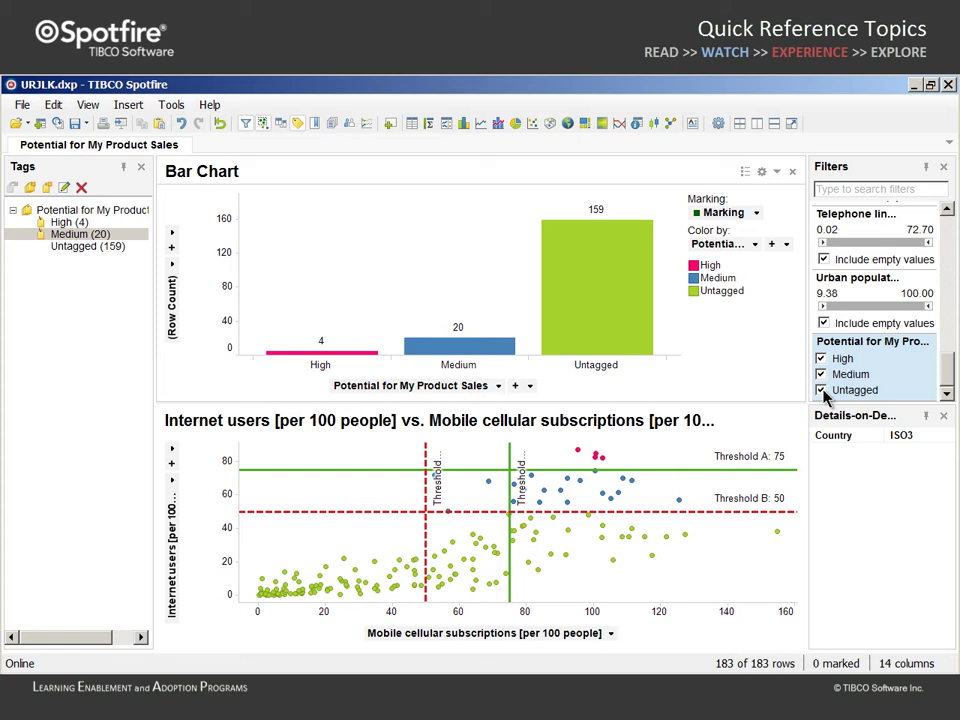
Save the analysis as 'My product analysis 2006.dxp' with the data kept linked to its source.
left_click(22, 105)
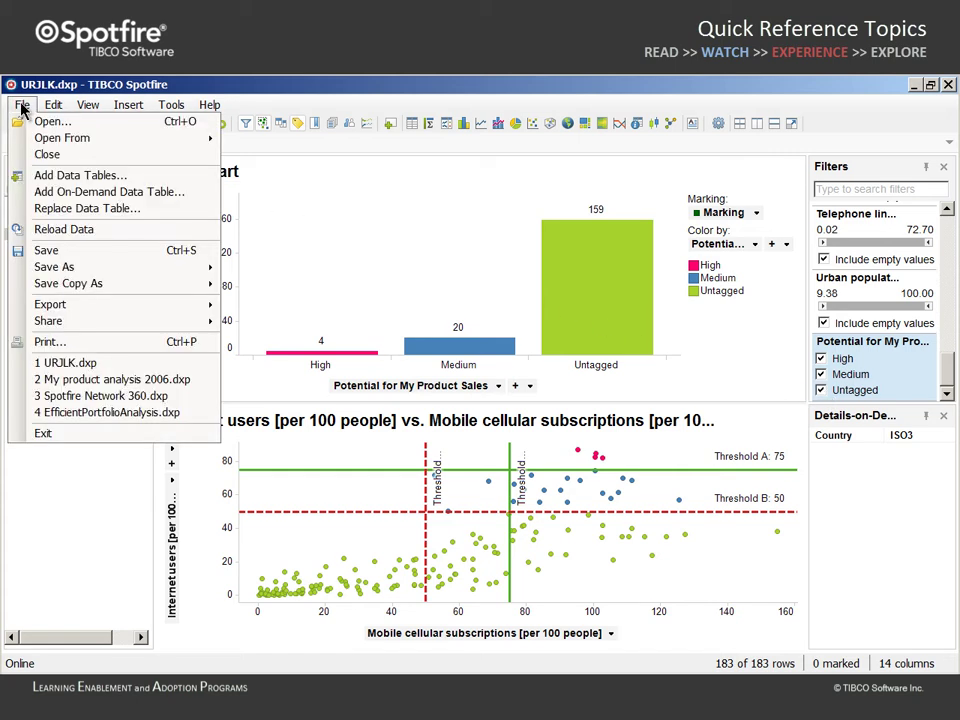
mouse_move(38, 270)
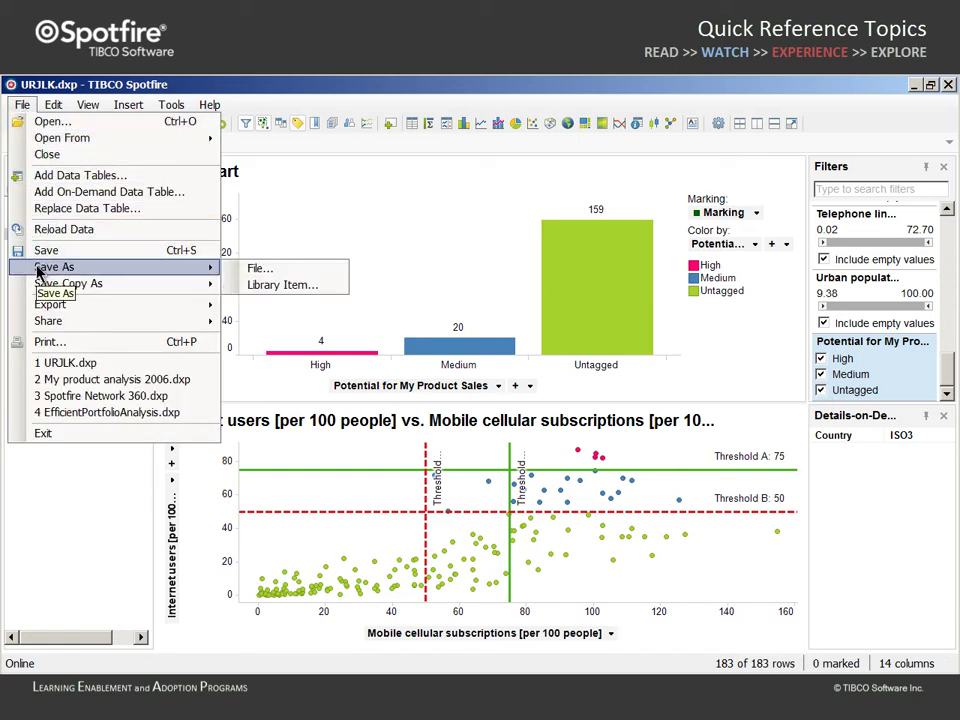
left_click(252, 268)
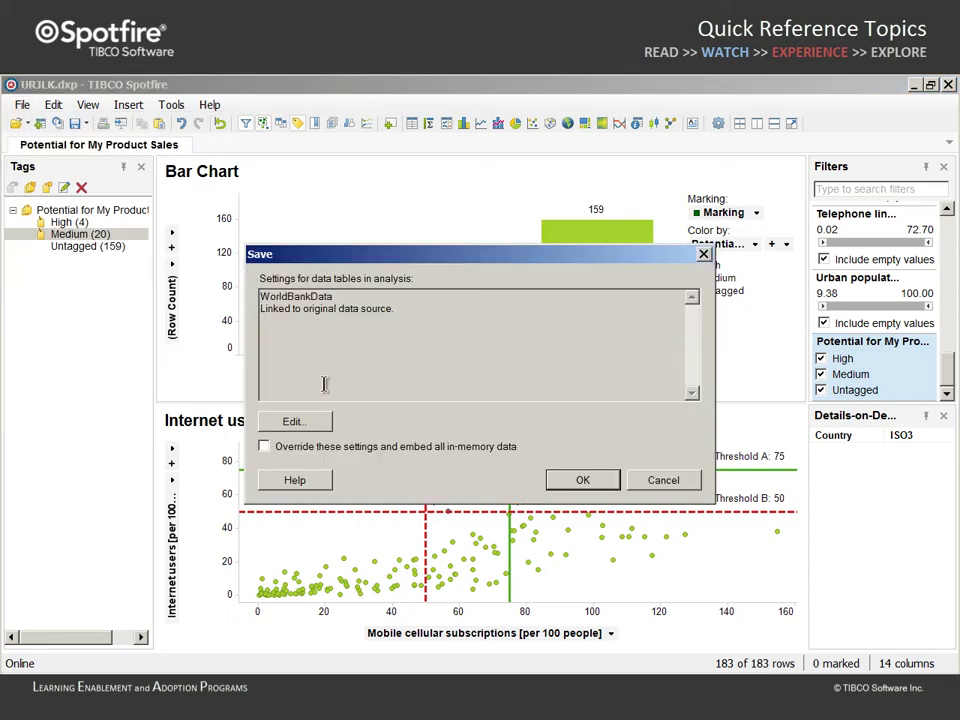
left_click(583, 481)
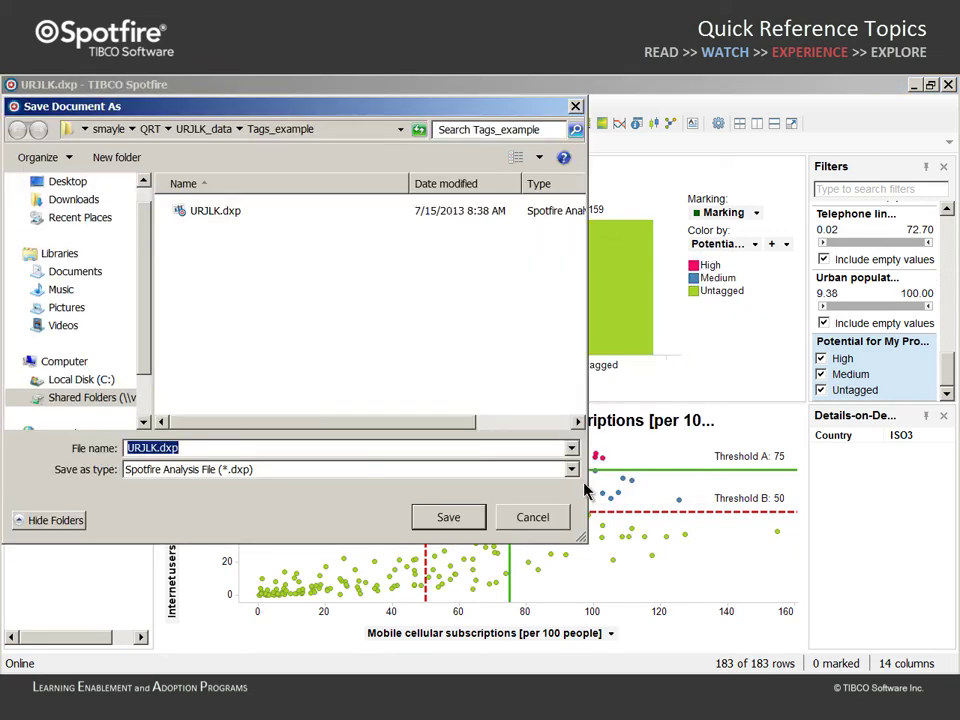
type("My product analy")
type("2006")
left_click(452, 520)
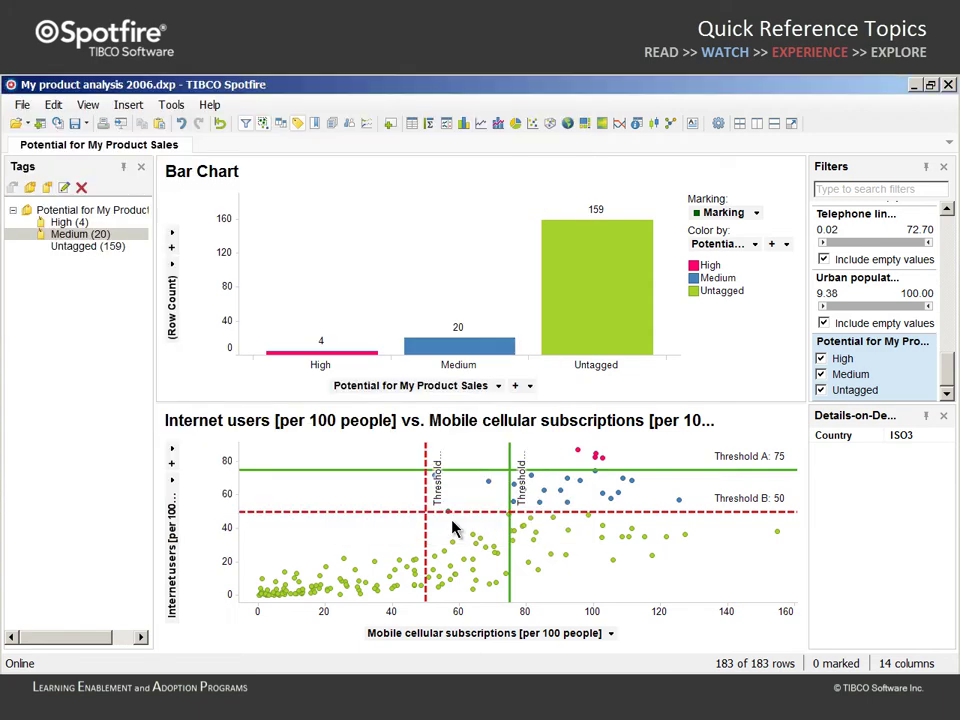
Close the analysis and reopen My product analysis 2006 from Recent Analyses.
left_click(22, 104)
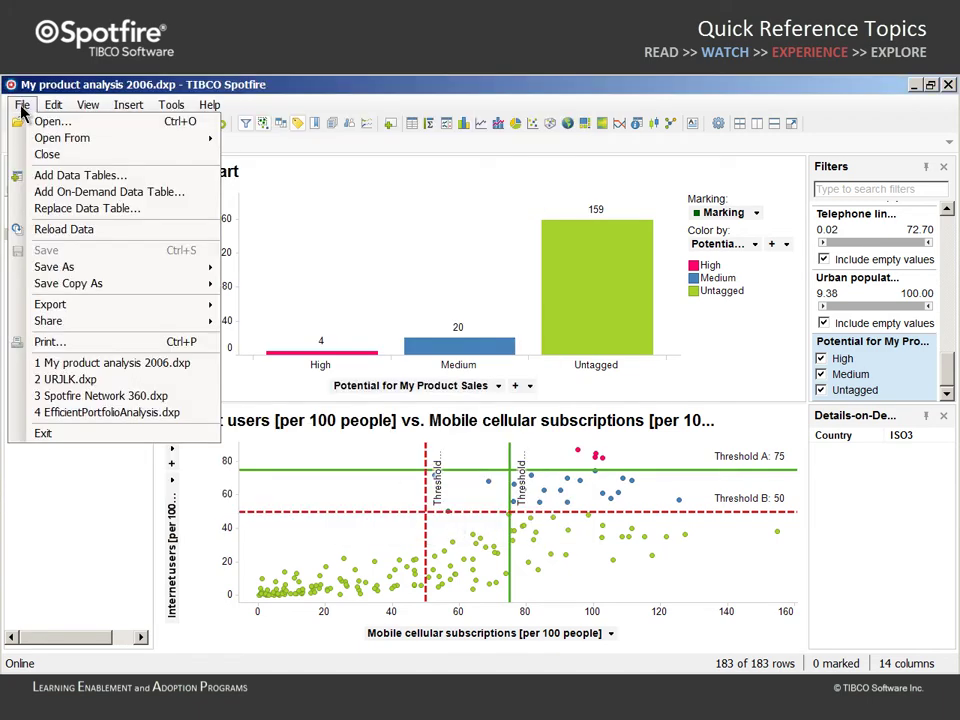
left_click(40, 158)
left_click(378, 376)
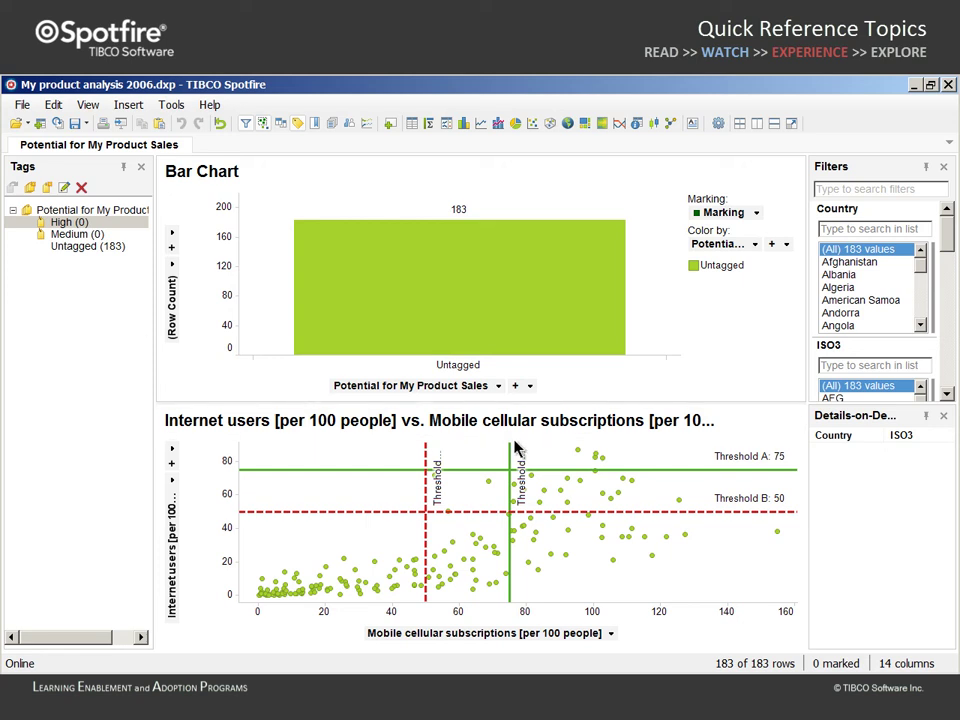
Re-tag the four top countries as High and the twenty between thresholds as Medium, then clear marking.
left_click_drag(510, 445, 797, 476)
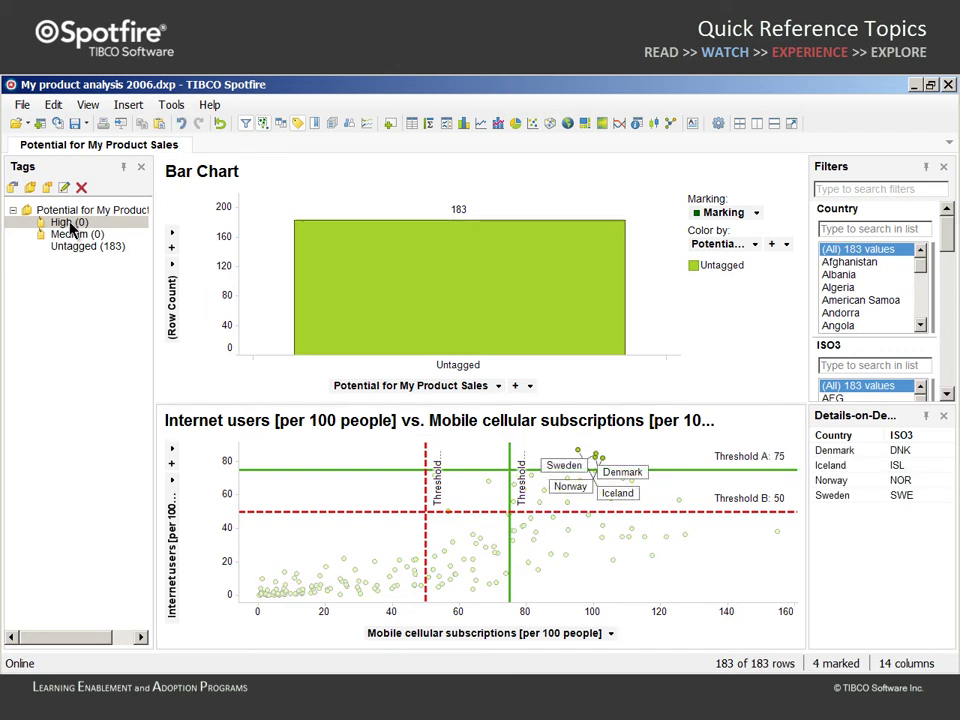
left_click(62, 222)
left_click(13, 188)
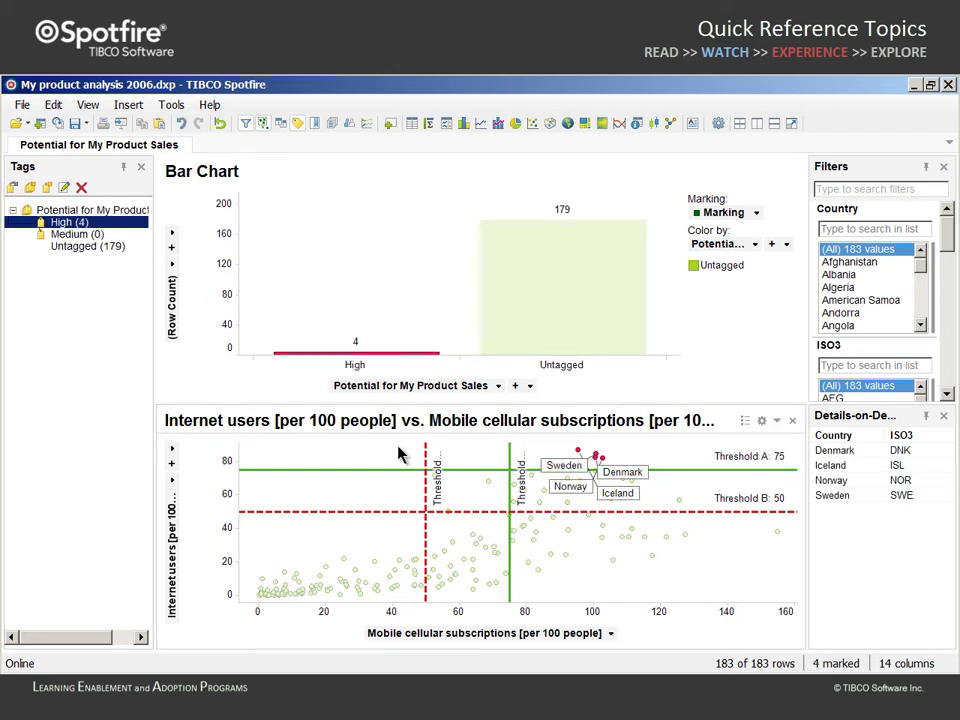
left_click_drag(427, 471, 790, 518)
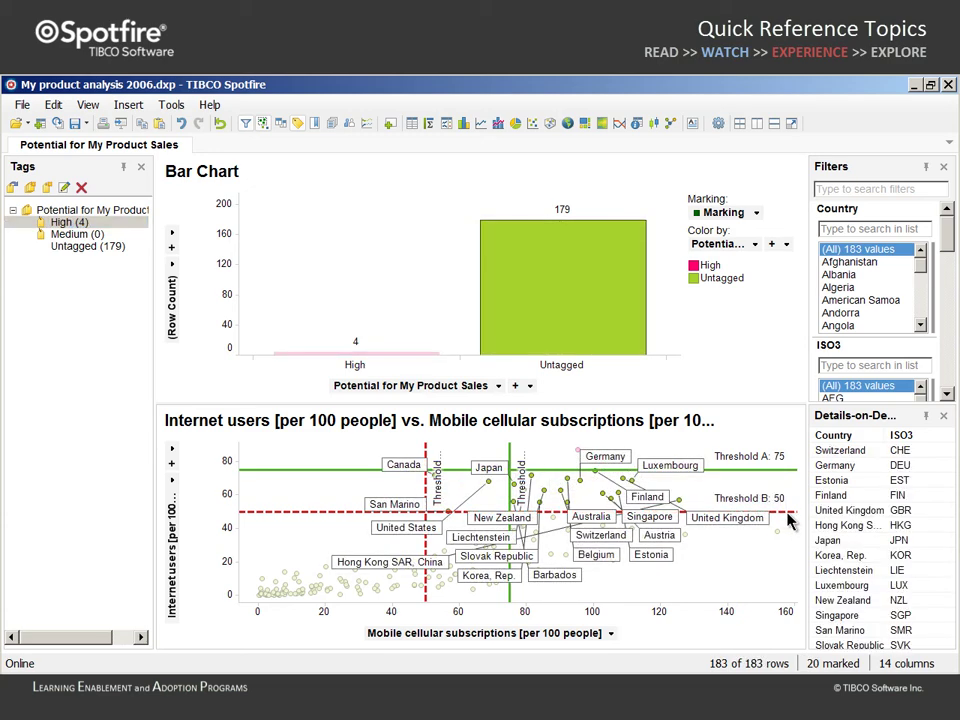
left_click(72, 234)
left_click(13, 188)
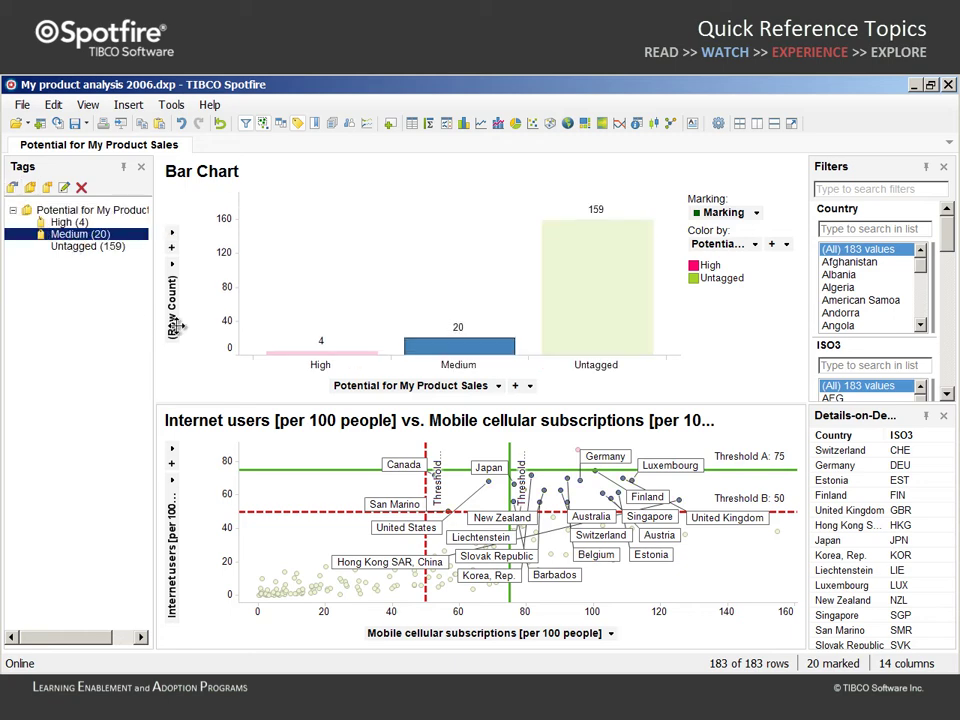
left_click(349, 491)
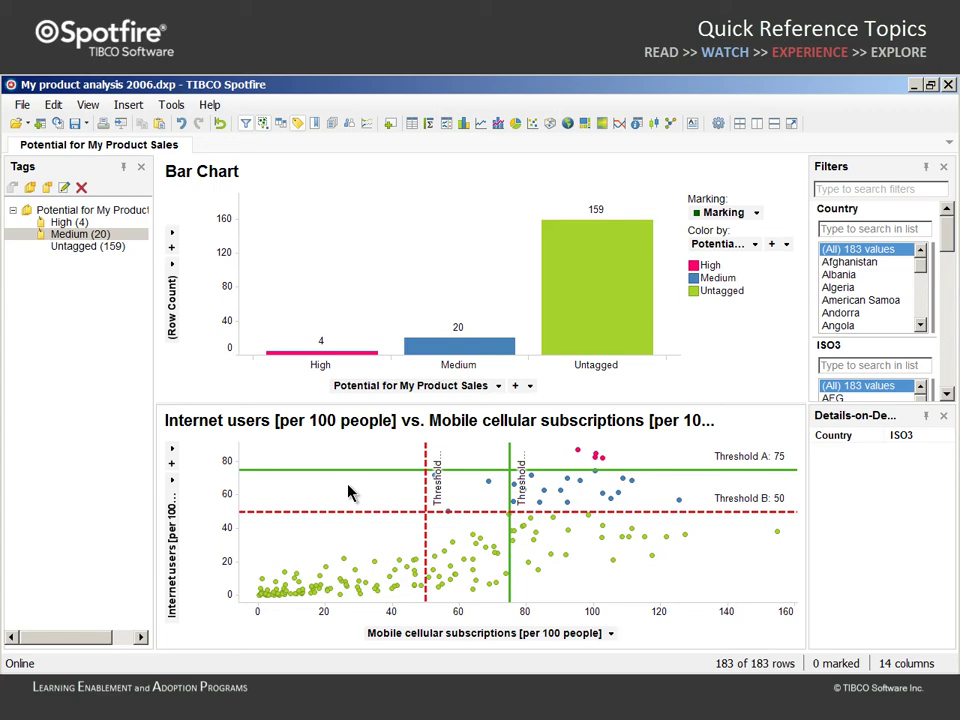
Set Country as the key column in the WorldBankData data table properties.
left_click(53, 105)
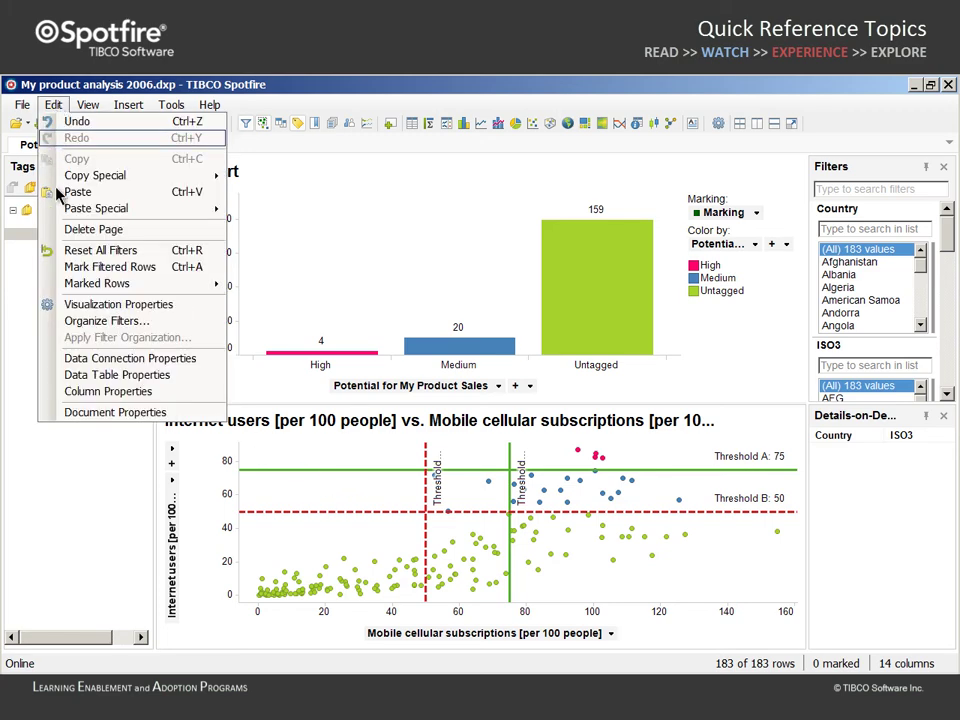
left_click(62, 375)
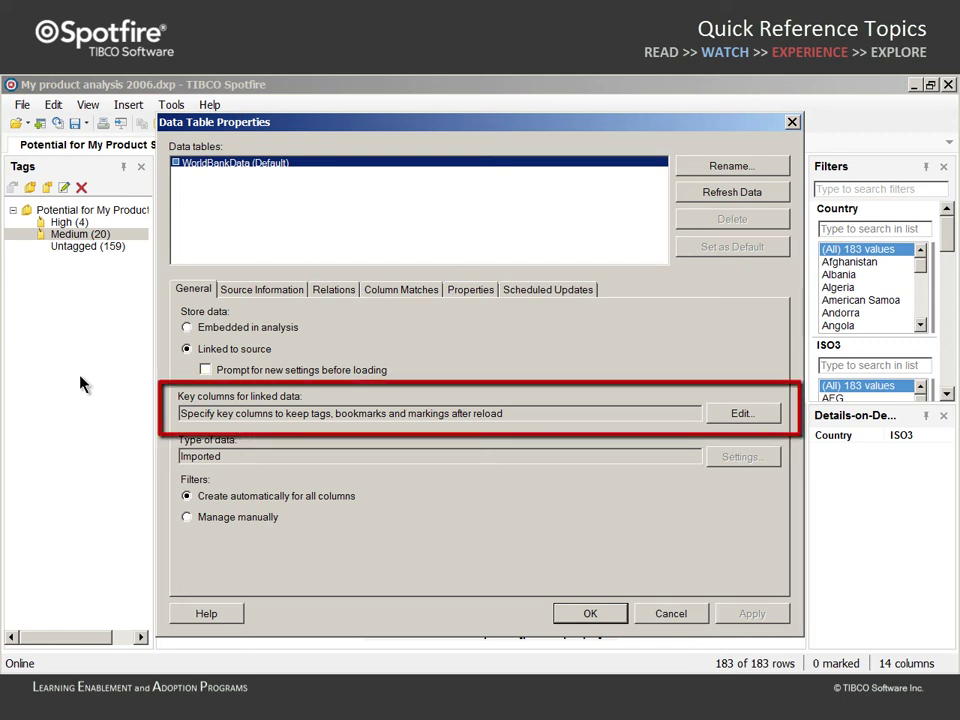
left_click(742, 416)
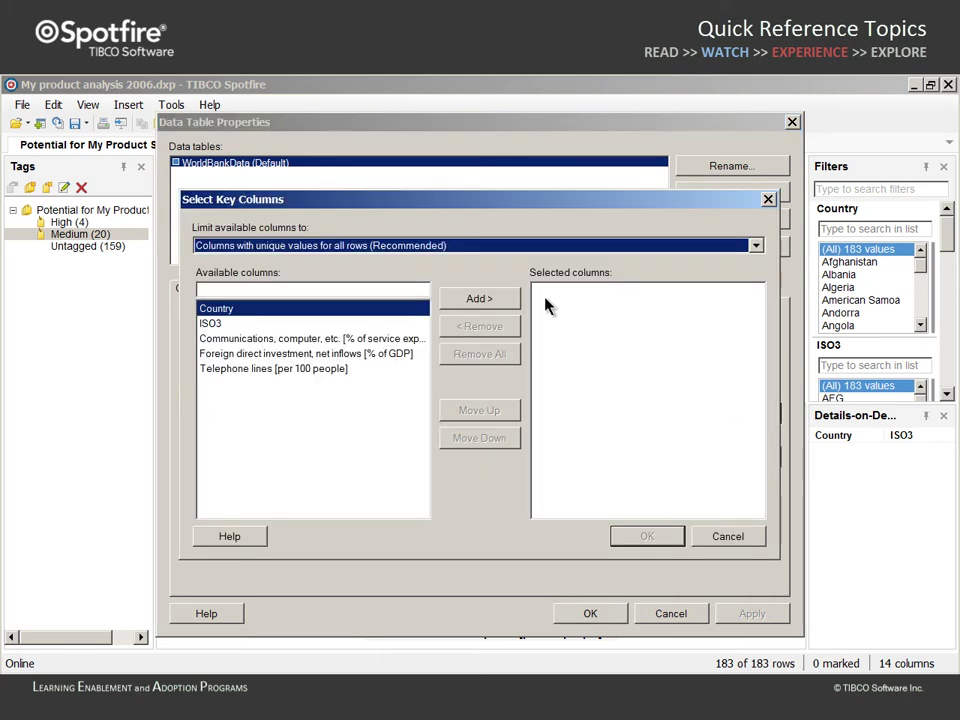
left_click(494, 300)
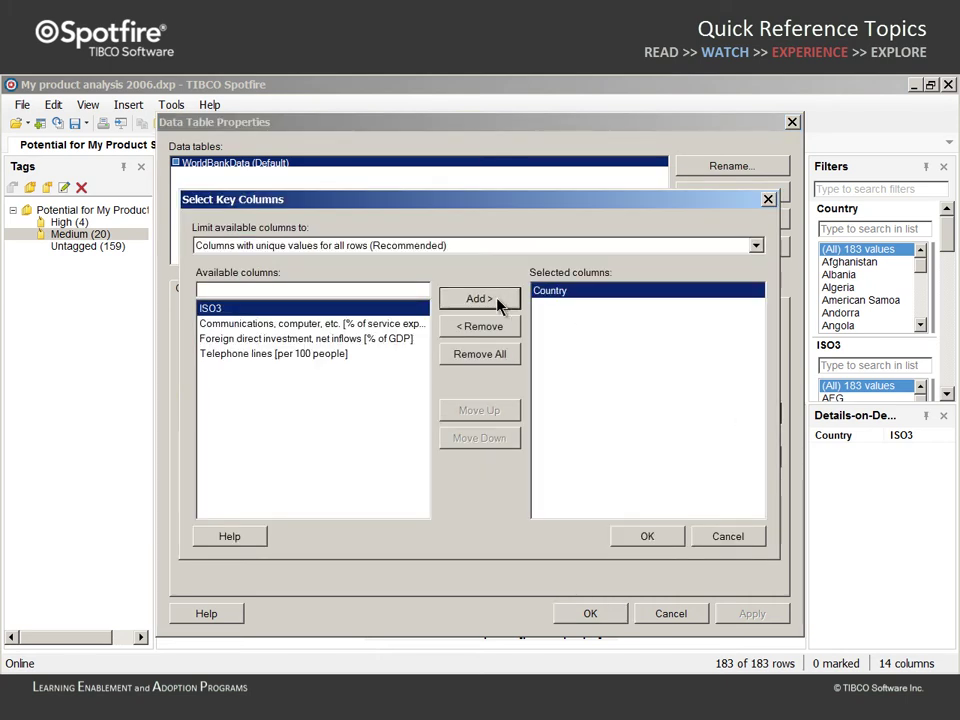
left_click(648, 538)
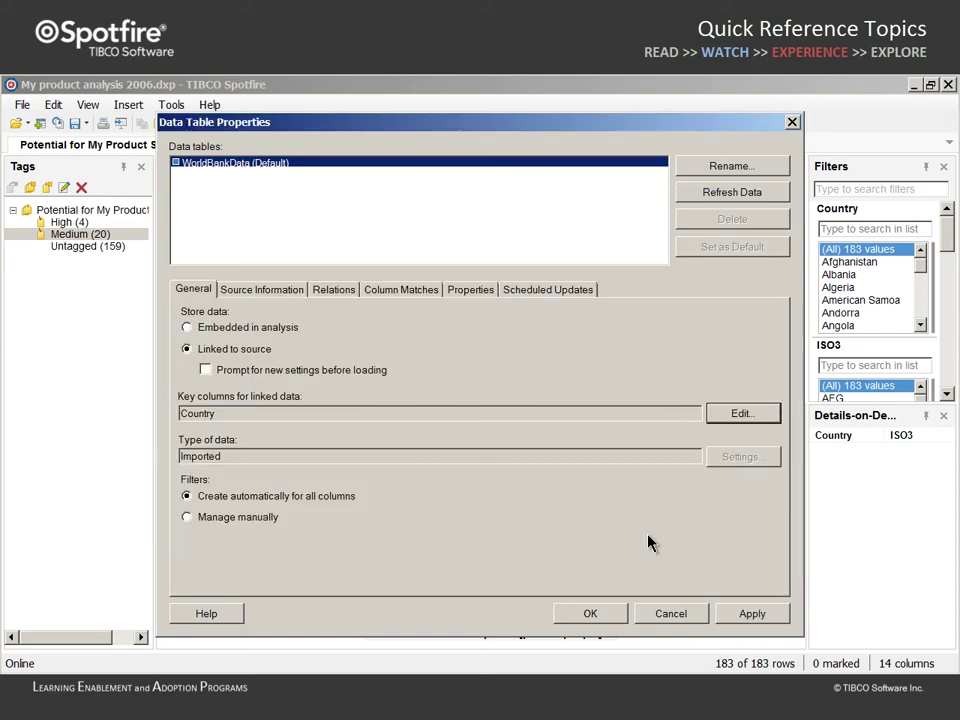
left_click(598, 617)
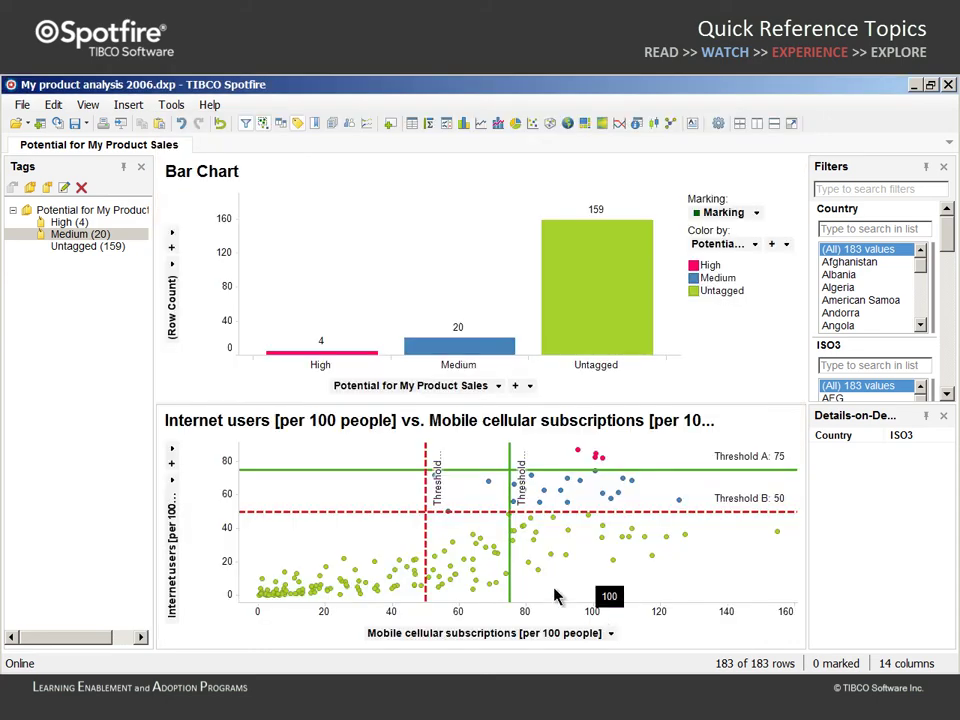
Save My product analysis 2006, close it, and reopen it from Recent Analyses.
left_click(76, 125)
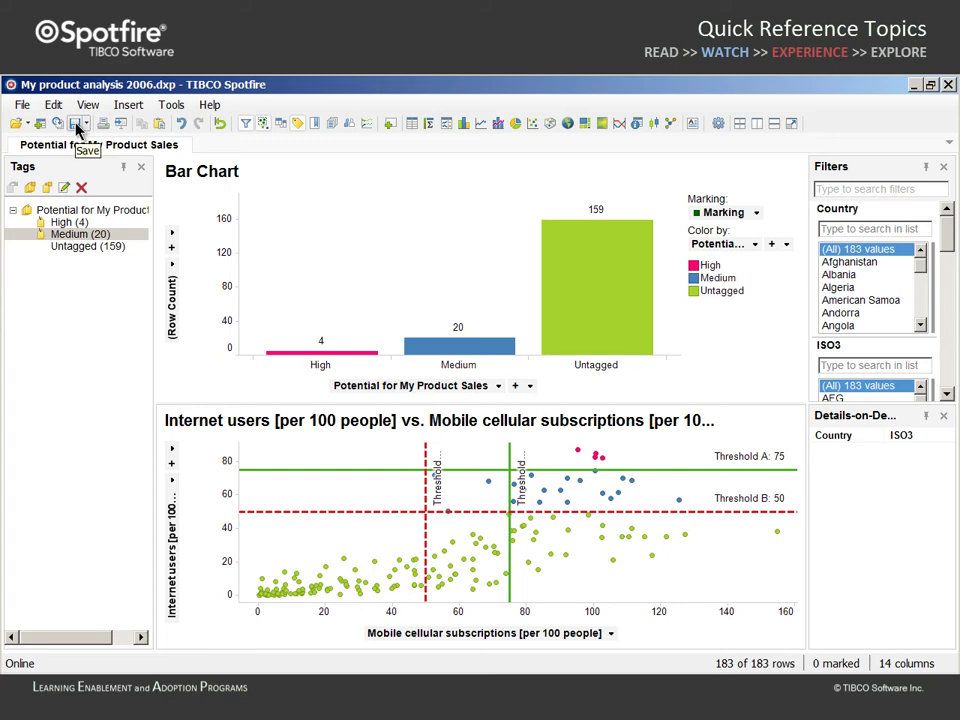
left_click(22, 104)
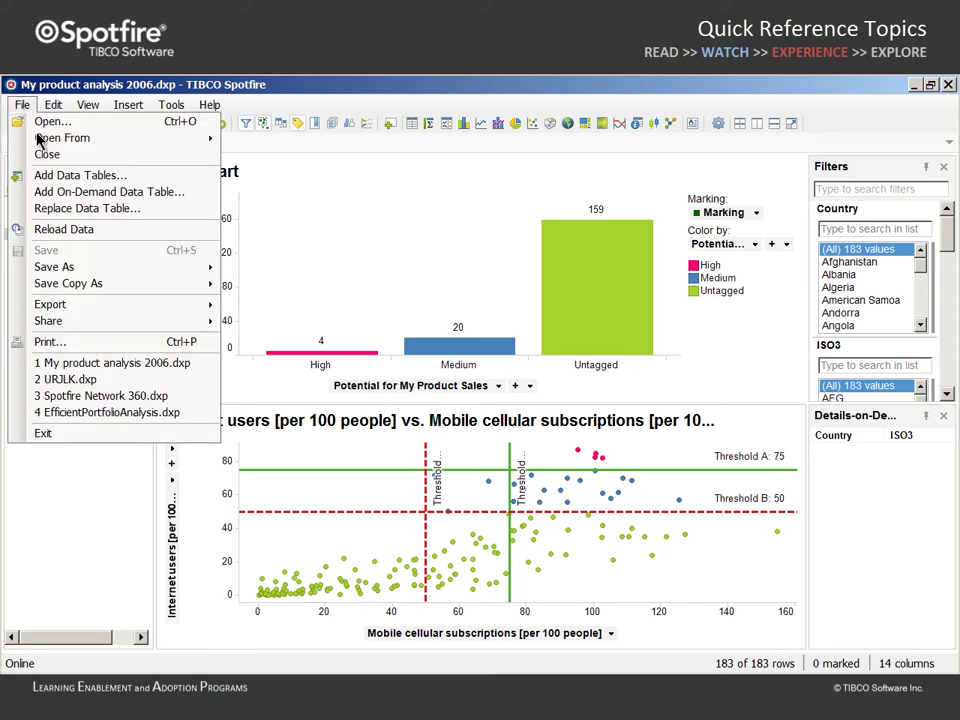
left_click(46, 155)
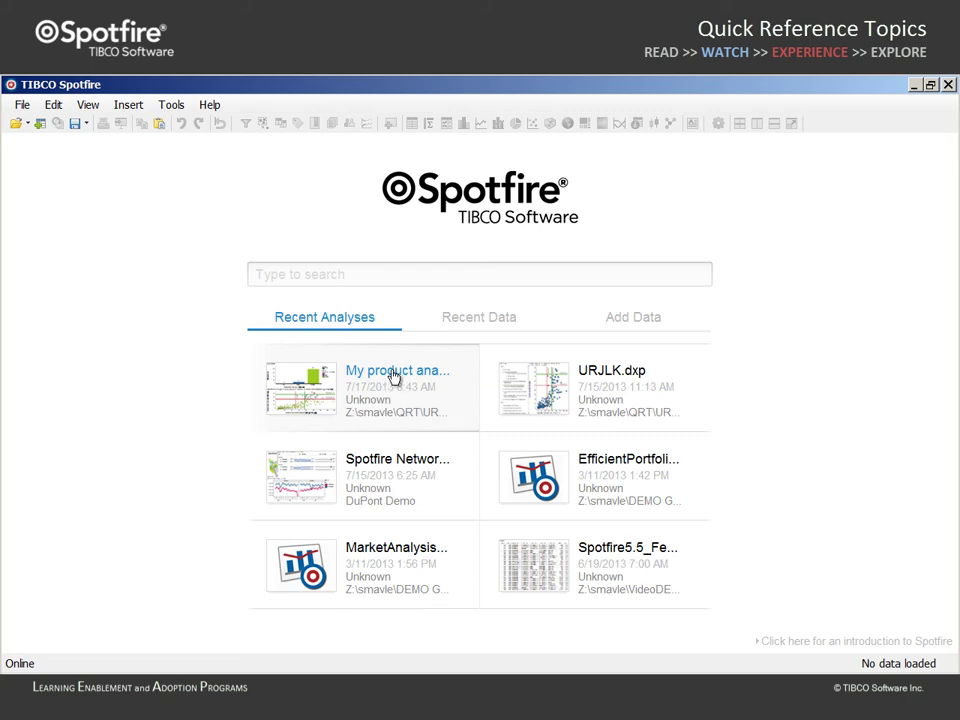
left_click(393, 377)
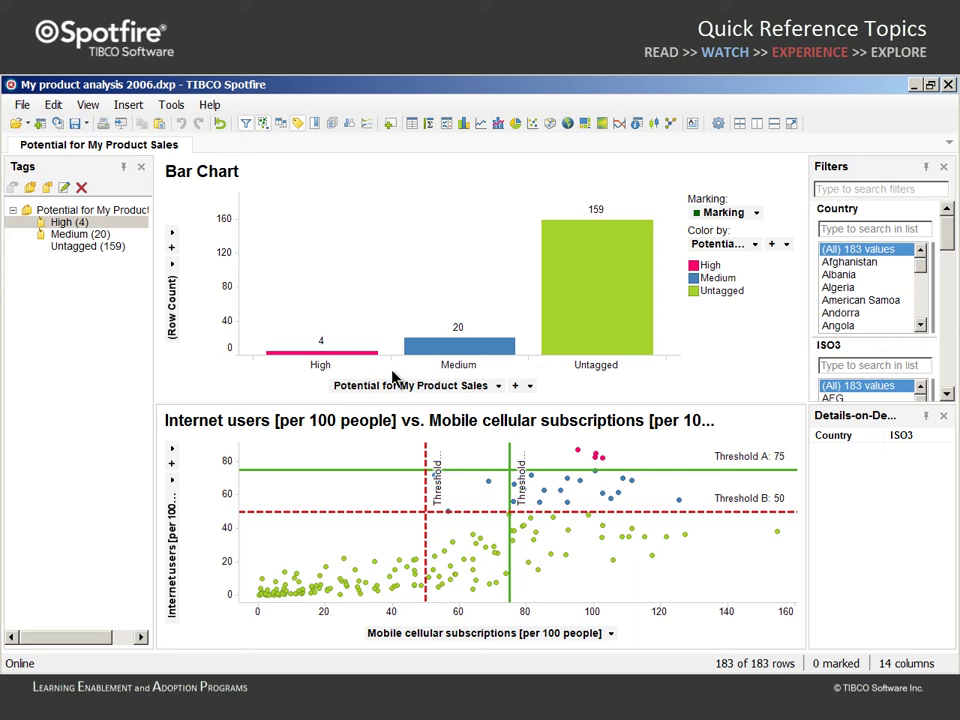
Replace the WorldBankData table with WorldBankData_2012.txt, accepting the default import settings.
left_click(24, 106)
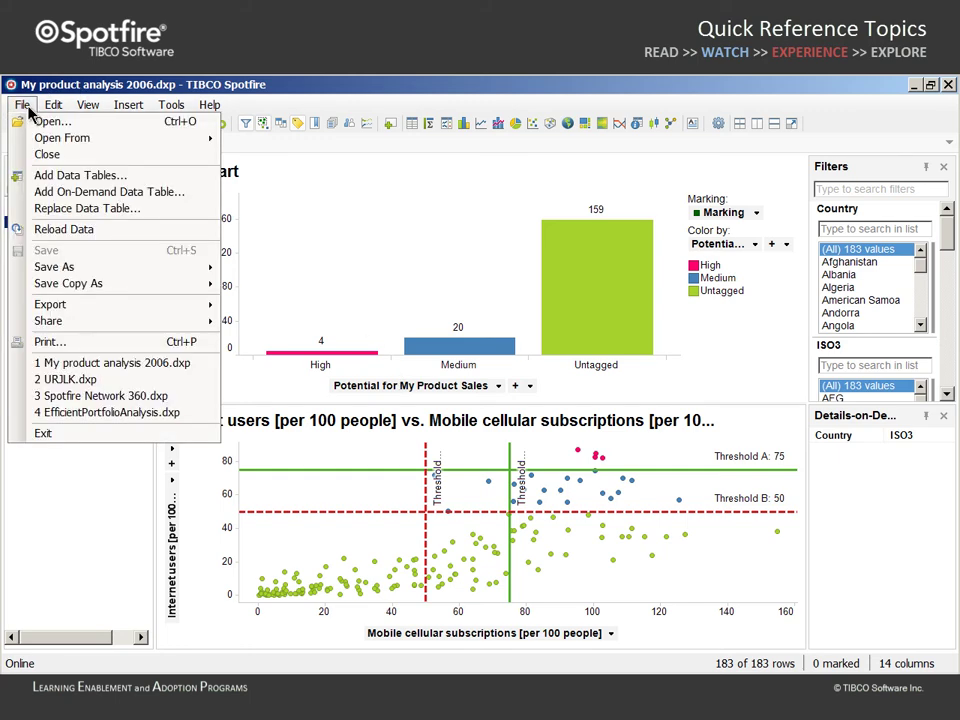
left_click(55, 208)
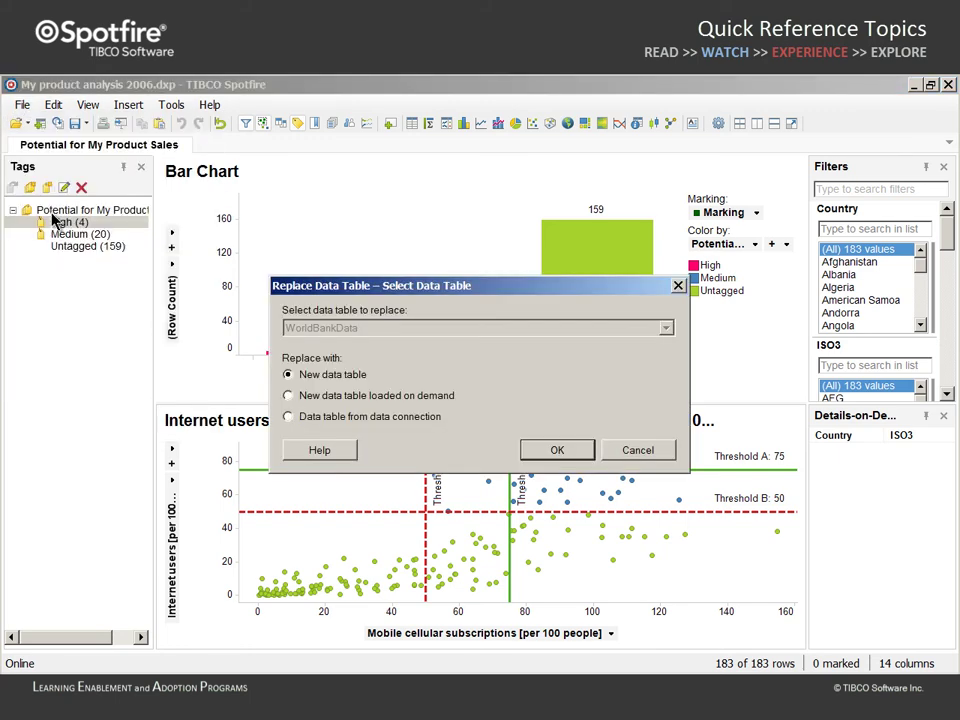
left_click(557, 451)
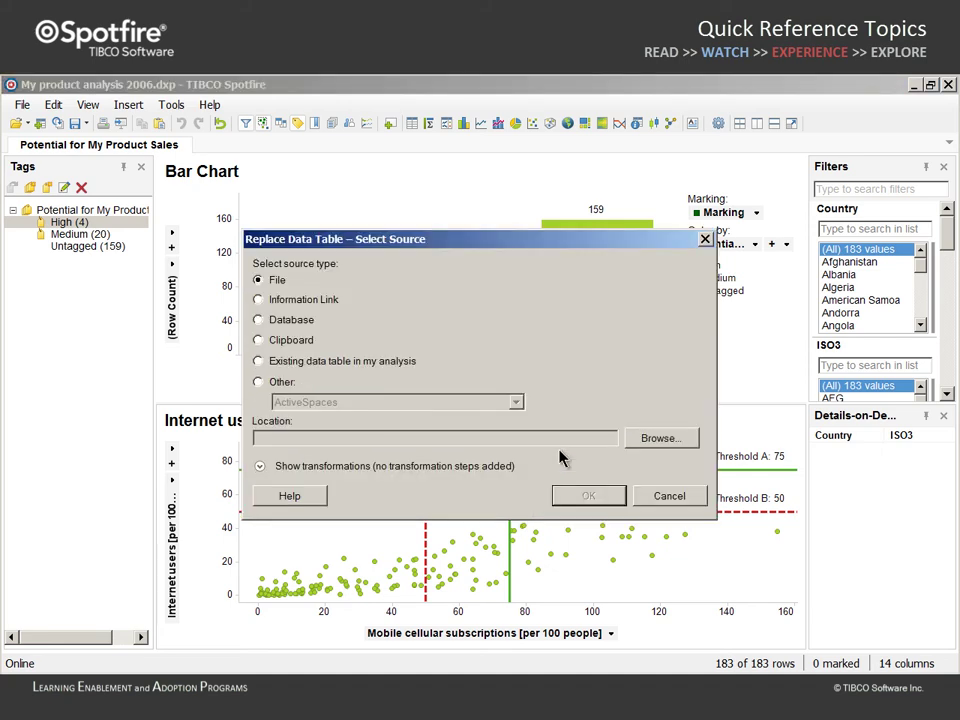
left_click(645, 439)
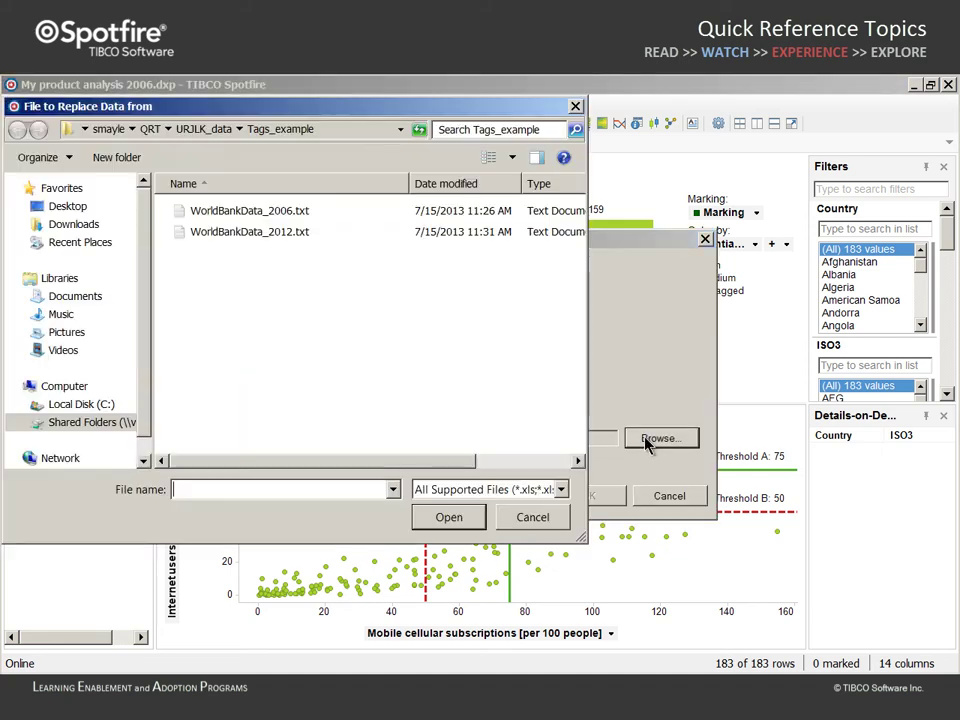
left_click(222, 236)
left_click(449, 518)
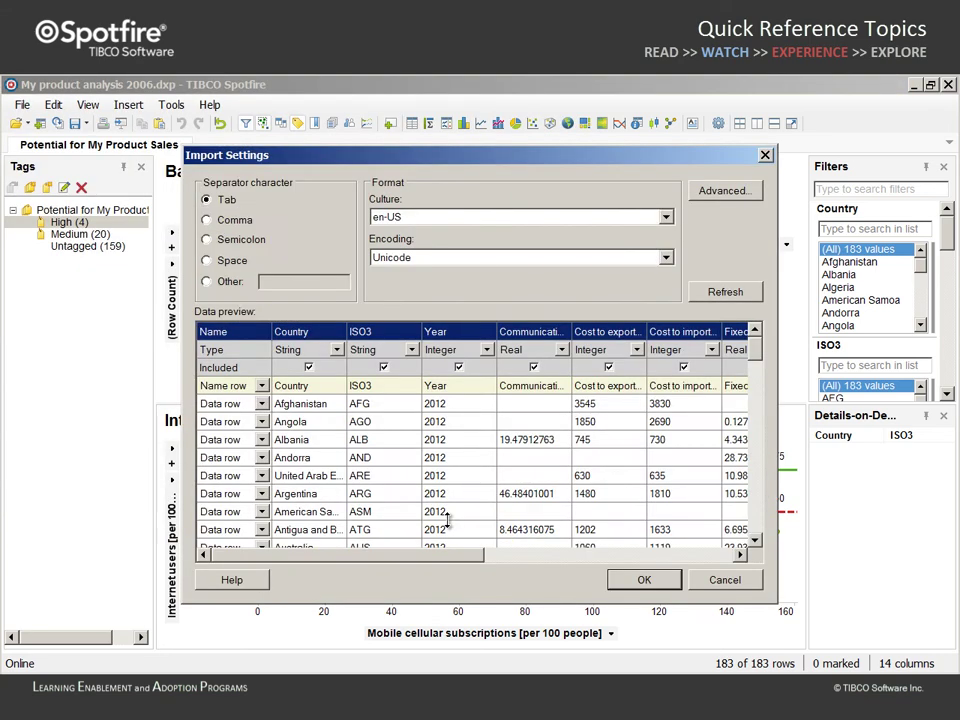
left_click(650, 580)
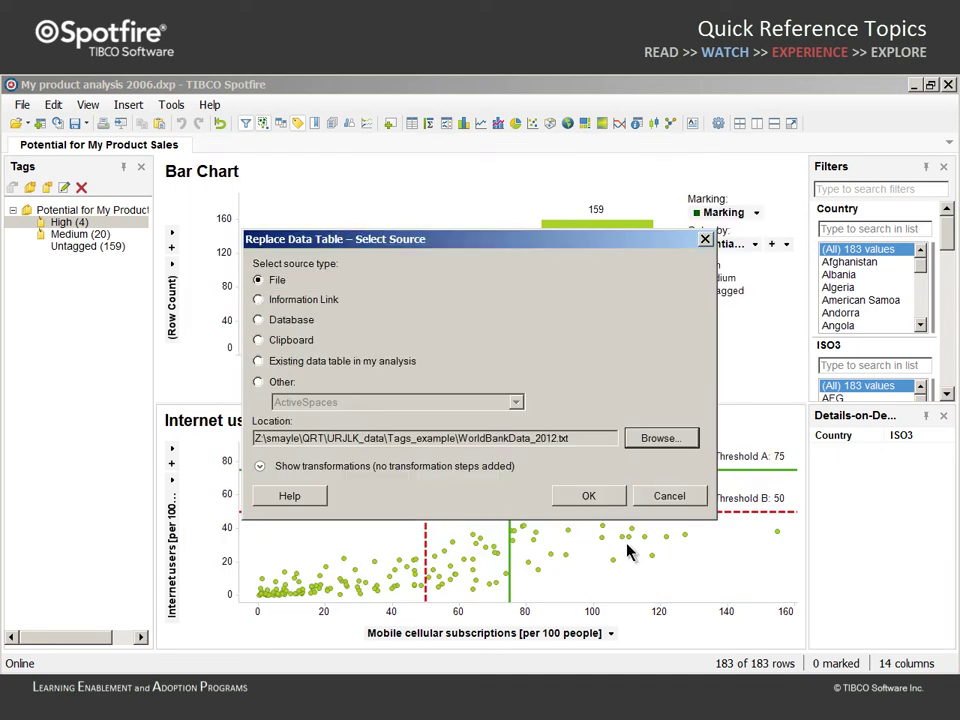
left_click(592, 500)
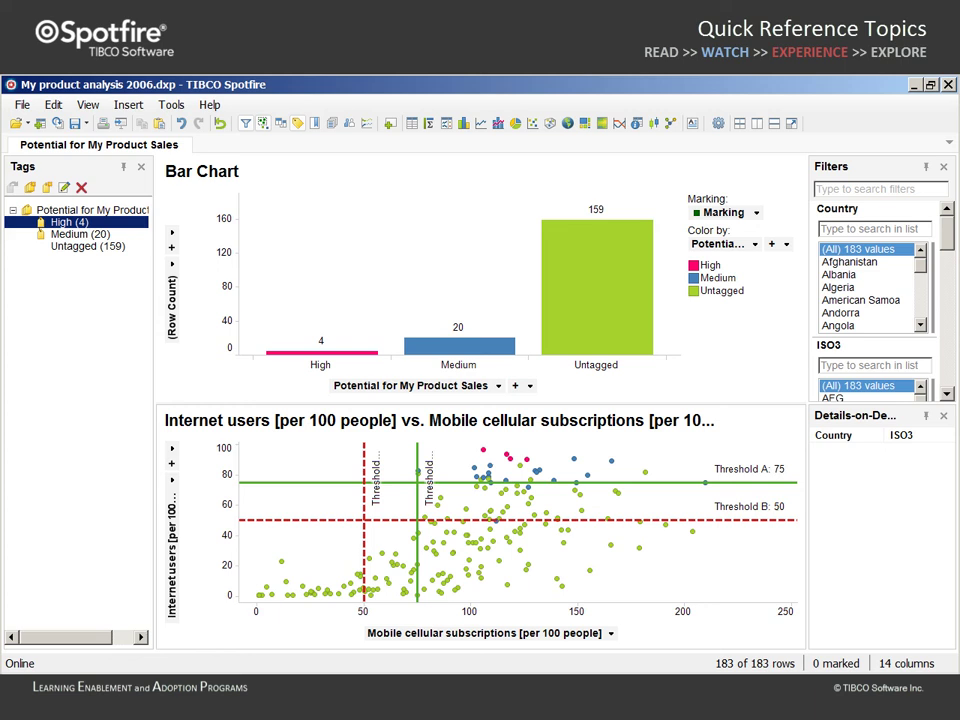
Rename the existing tag collection to '2006 Potential for My Product Sales'.
left_click(45, 210)
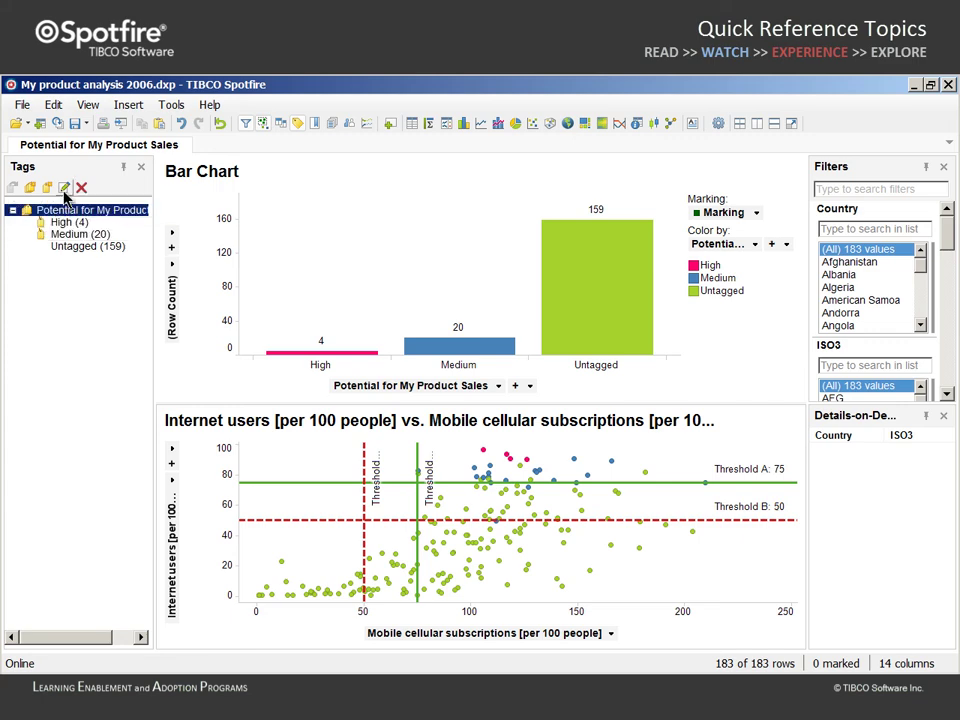
left_click(65, 188)
left_click(311, 225)
type("2006 Potential for My Product Sales")
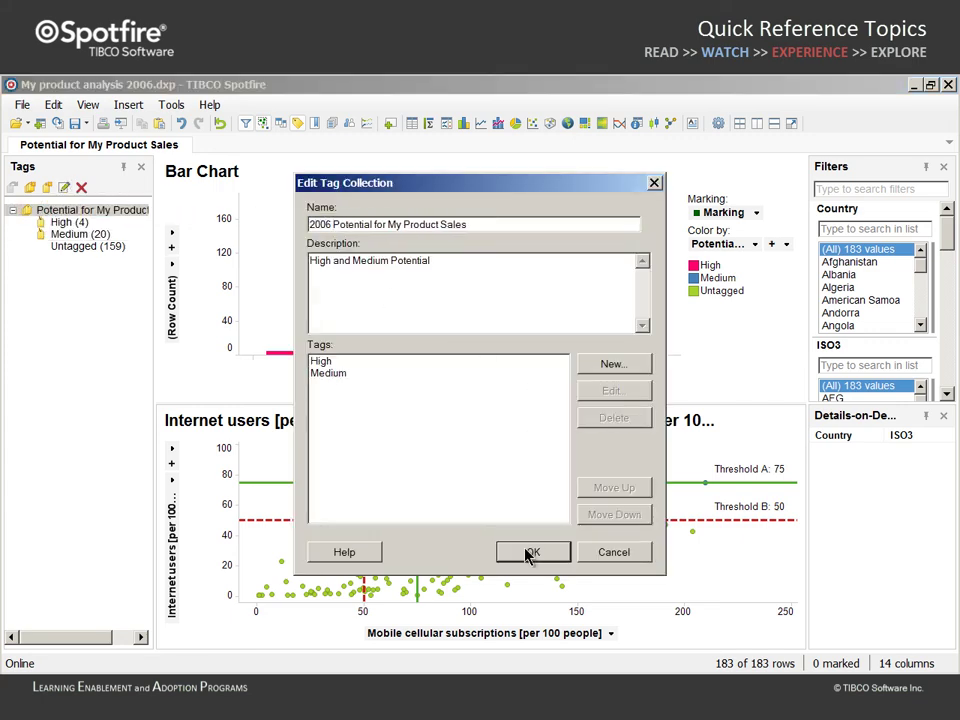
left_click(531, 552)
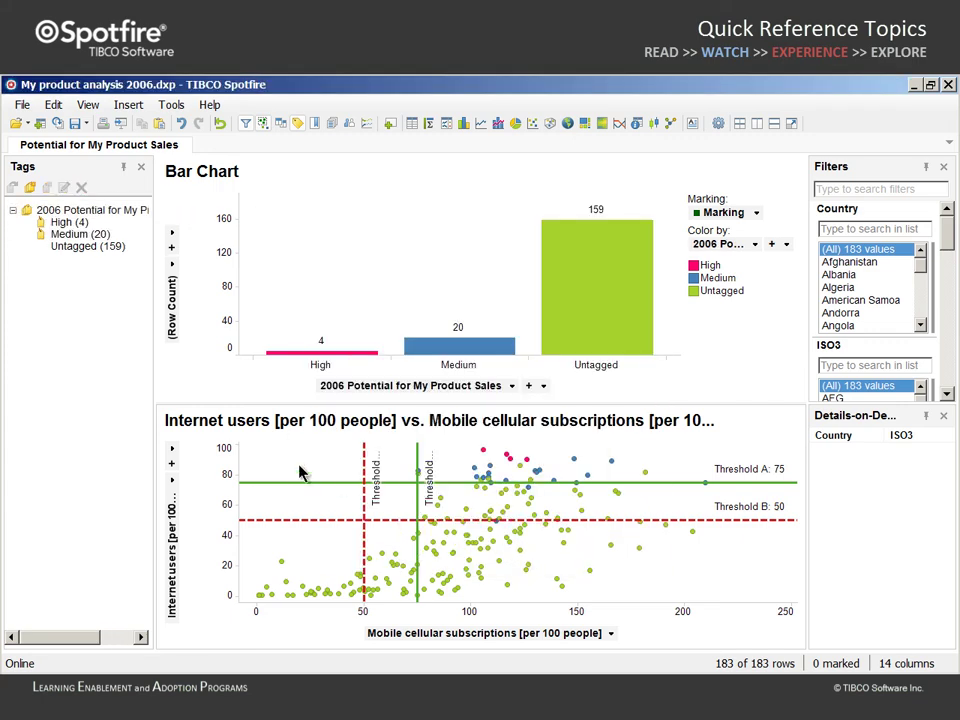
Create '2012 Potential for My Product Sales' with High and Medium tags, then mark 25 countries for 2012 High.
left_click(30, 188)
type("2012")
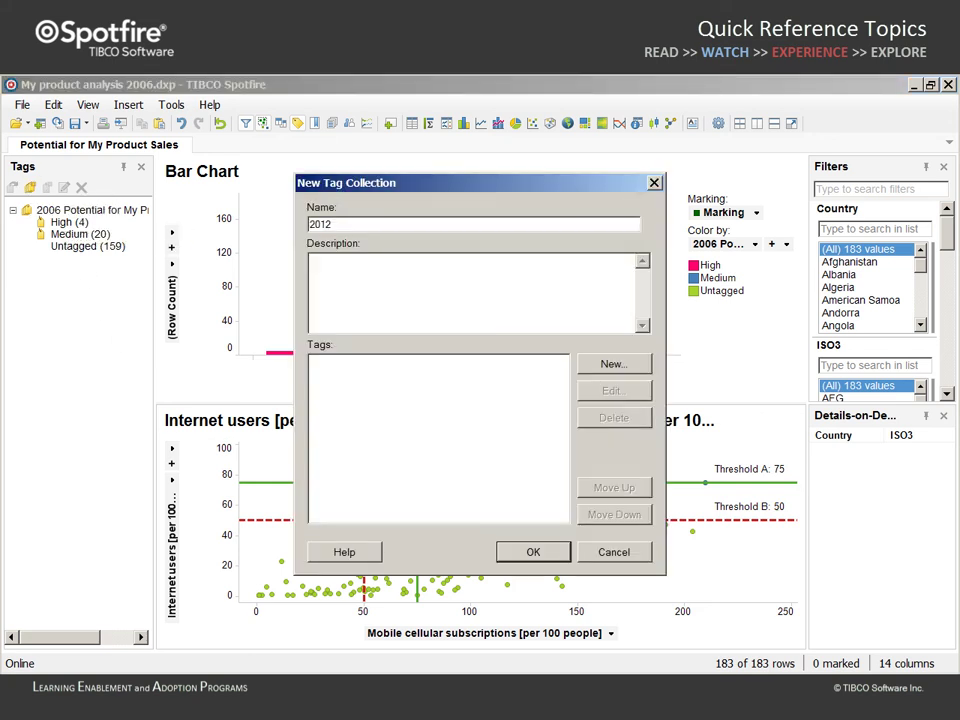
type(" Potential for My Product Sales")
key("Tab")
type("High and Medium Potential")
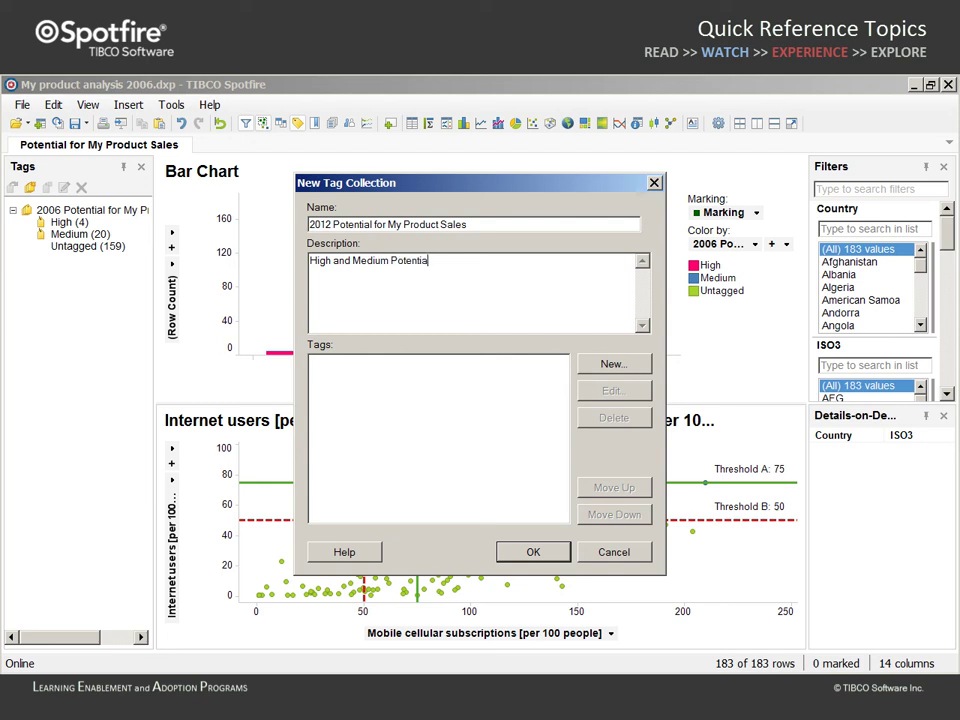
left_click(615, 366)
type("High")
key("Return")
left_click(614, 366)
type("Medium")
key("Return")
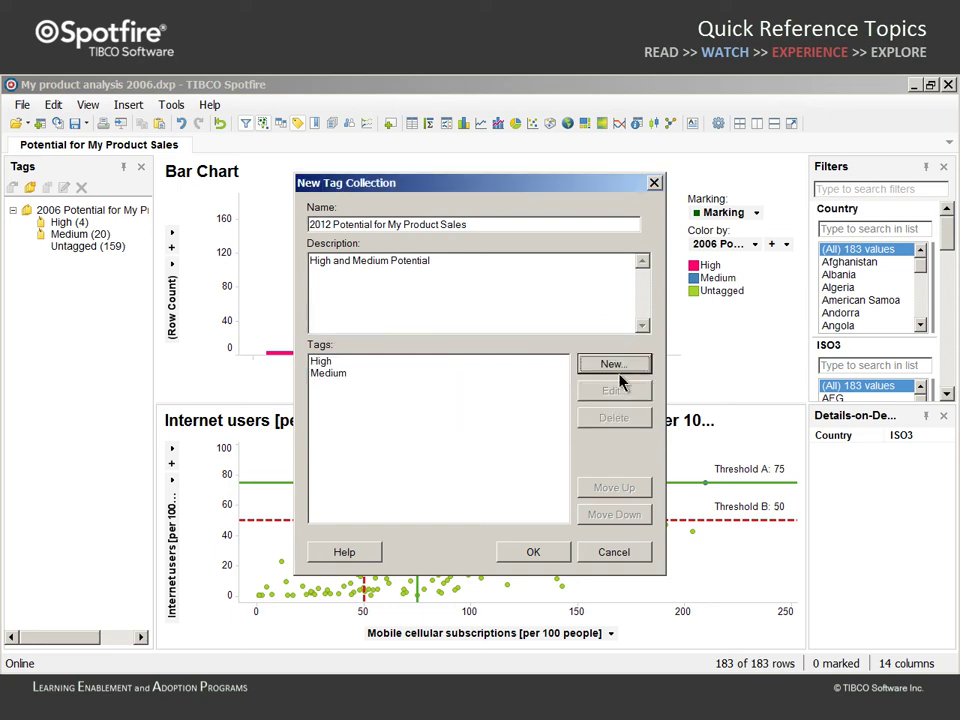
left_click(535, 555)
left_click_drag(417, 442, 797, 490)
left_click(69, 270)
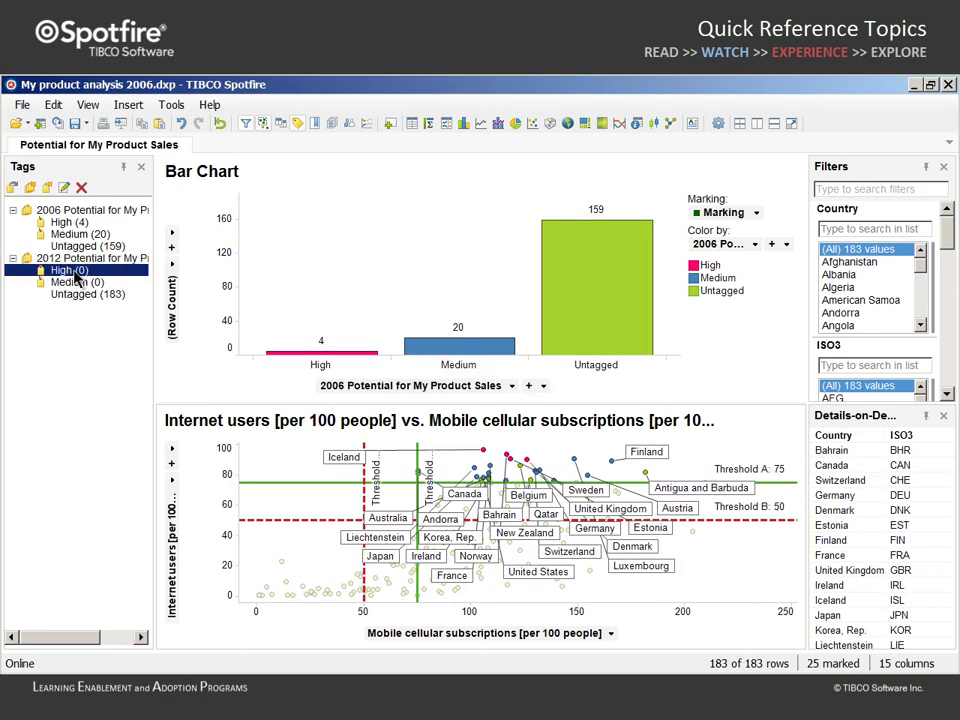
Tag the 25 marked countries as 2012 High and 40 more as 2012 Medium, then clear marking.
left_click(13, 187)
left_click_drag(510, 527, 696, 529)
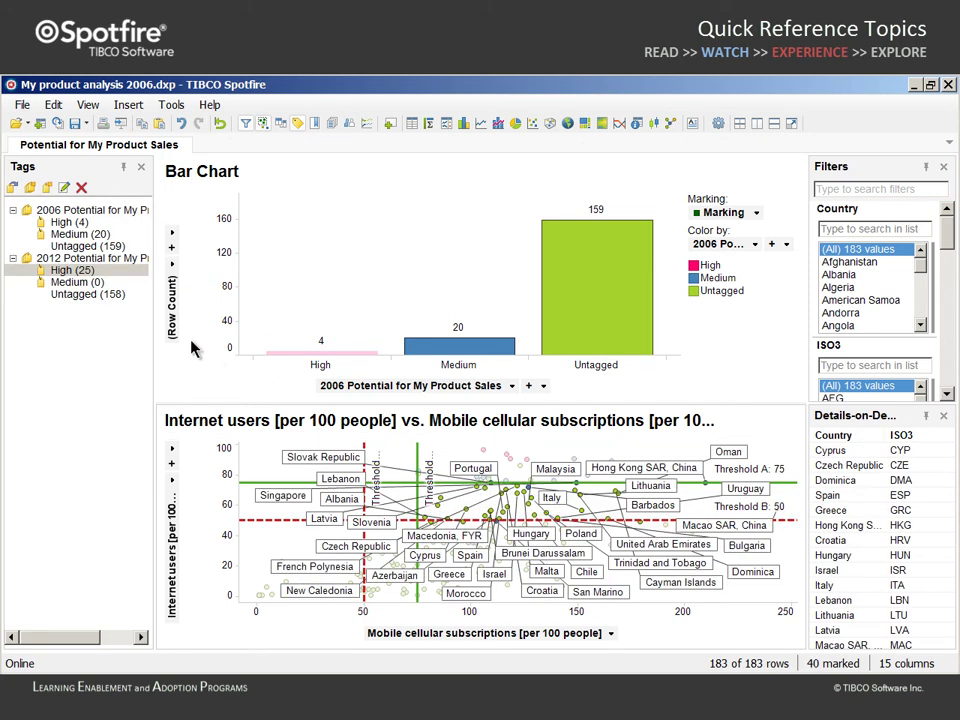
left_click(69, 282)
left_click(13, 187)
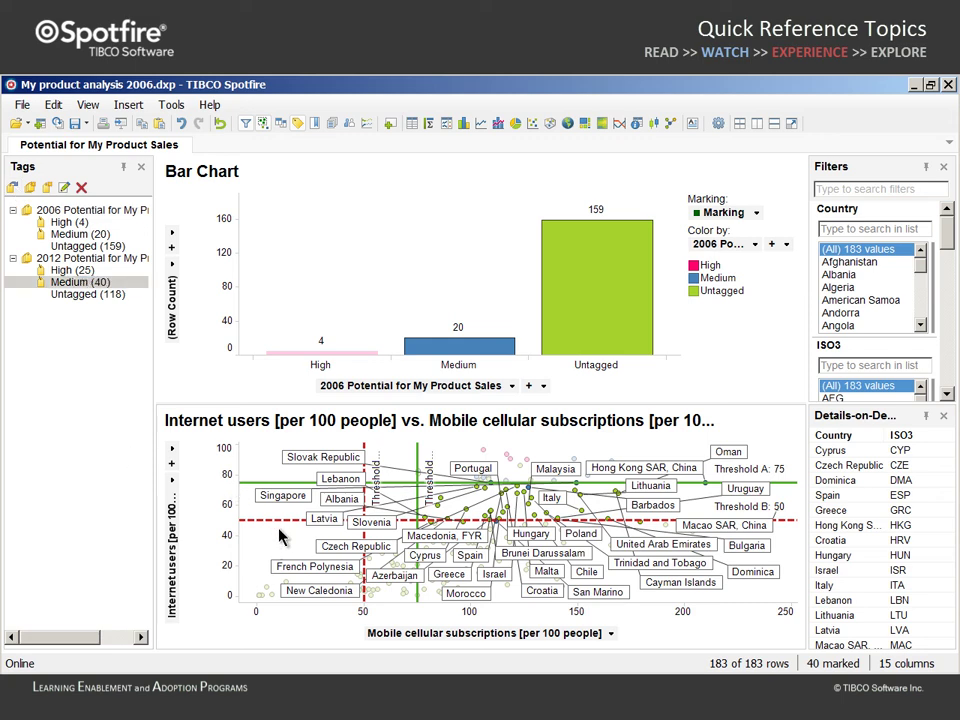
left_click(195, 368)
Colour the scatter plot and bar chart by the 2012 Potential tags.
left_click_drag(948, 225, 952, 392)
left_click(870, 345)
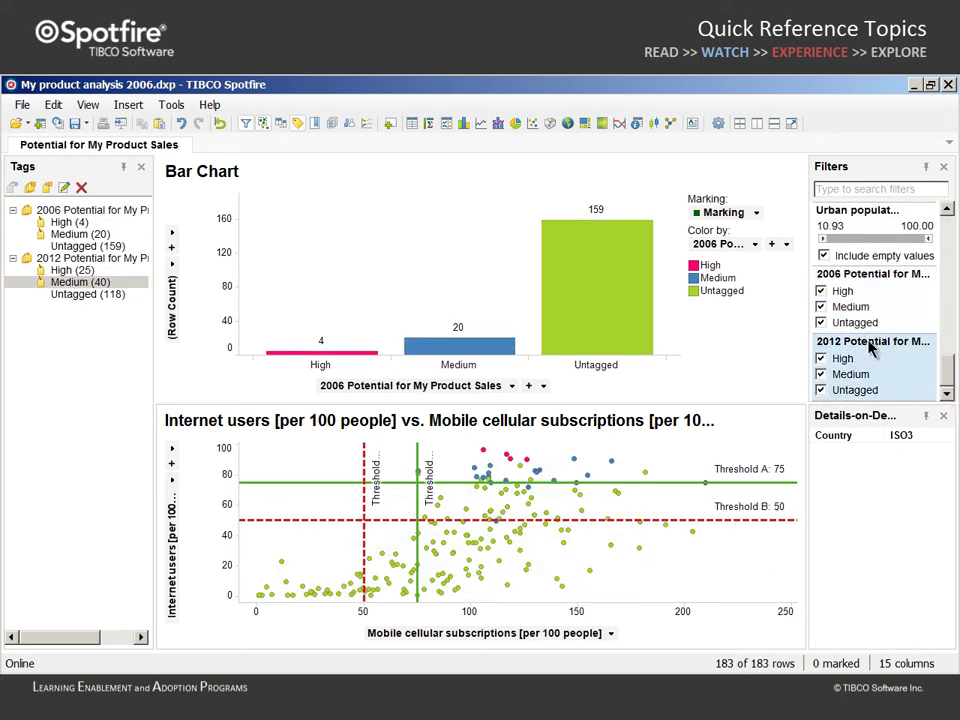
left_click_drag(832, 343, 435, 547)
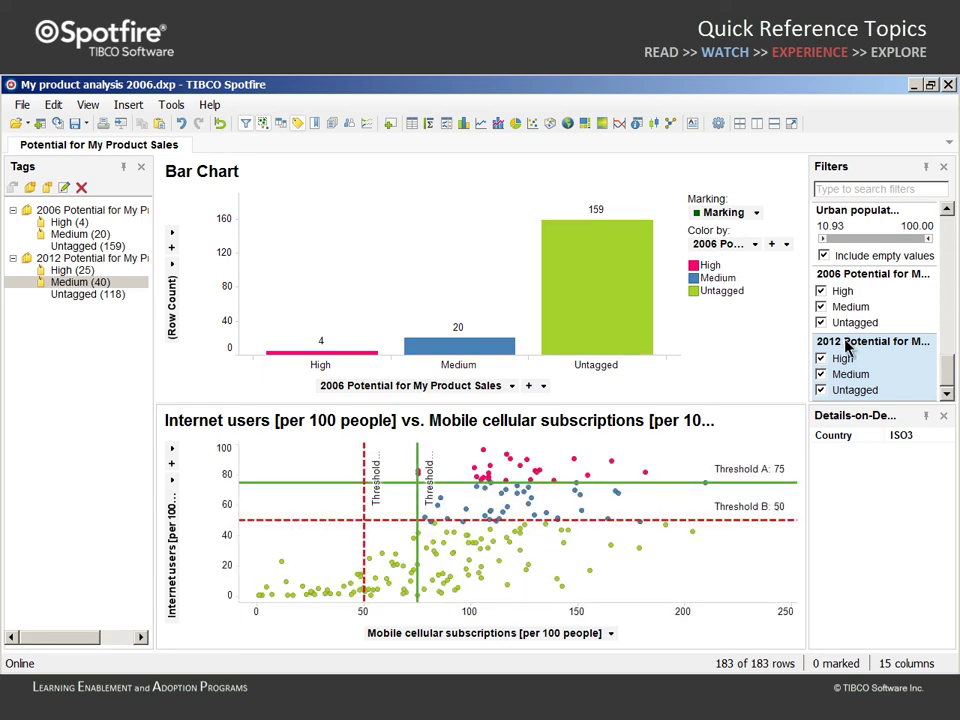
left_click_drag(851, 350, 467, 302)
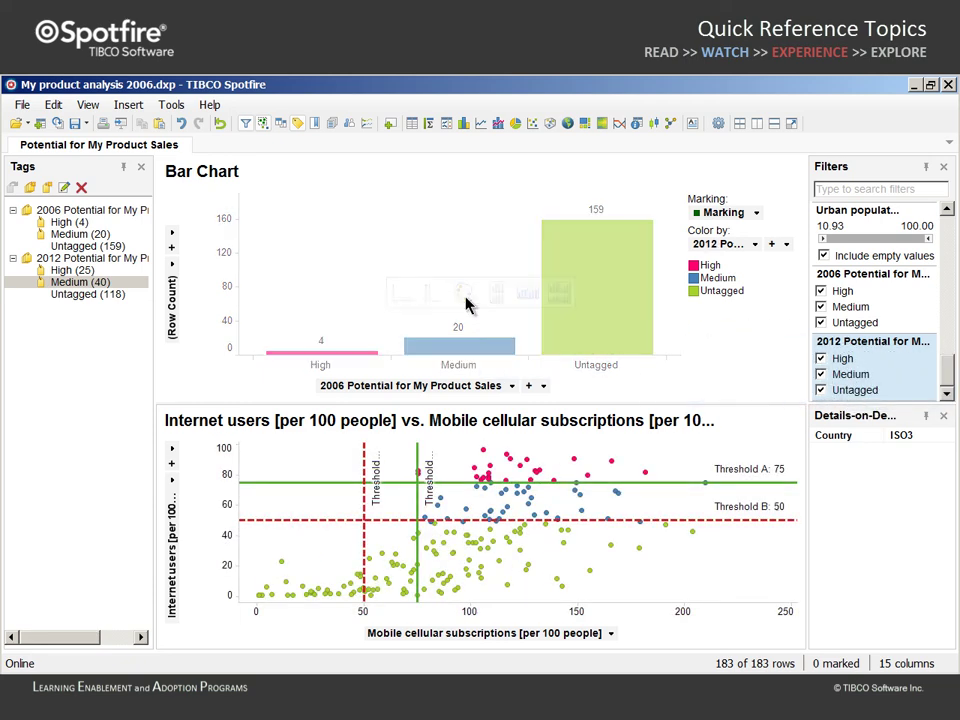
Group the bar chart by 2012 Potential and mark the four countries tagged 2006 High.
left_click_drag(851, 358, 420, 388)
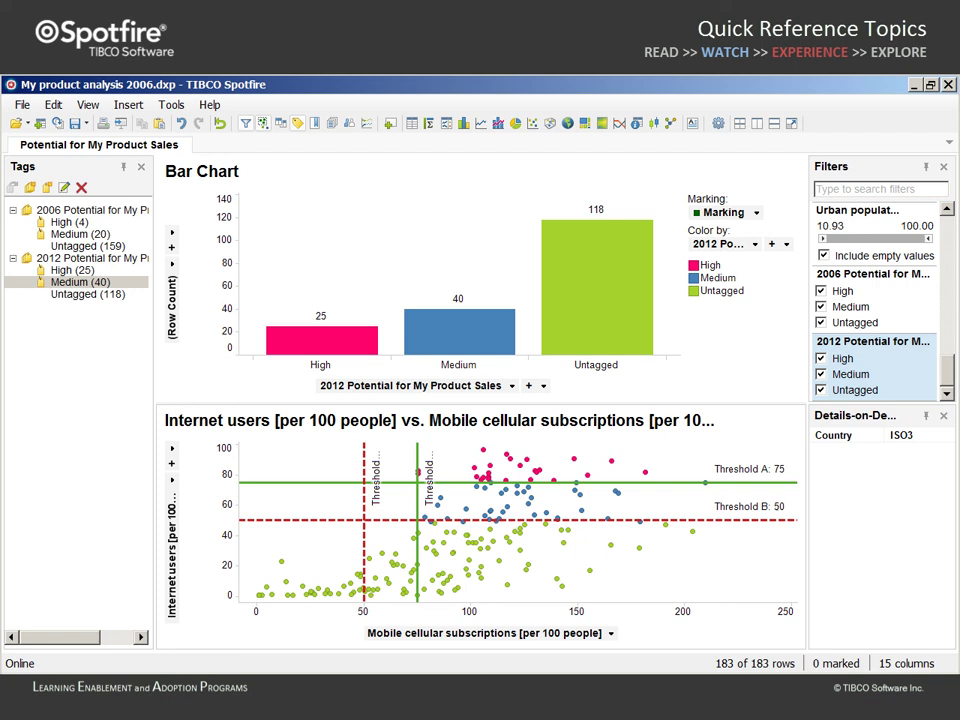
left_click(66, 222)
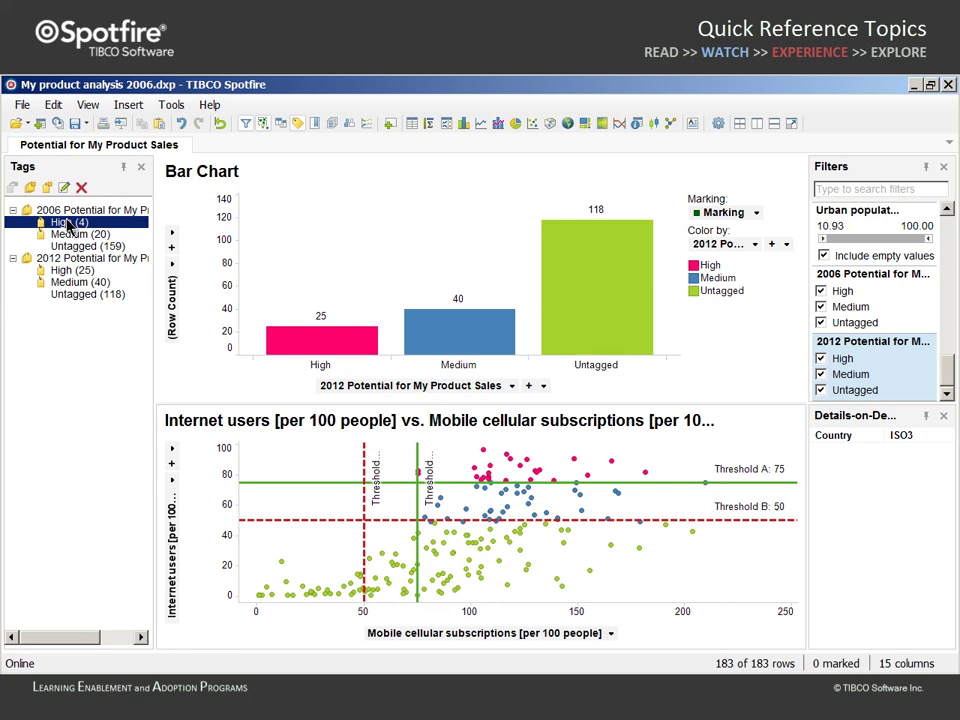
right_click(66, 222)
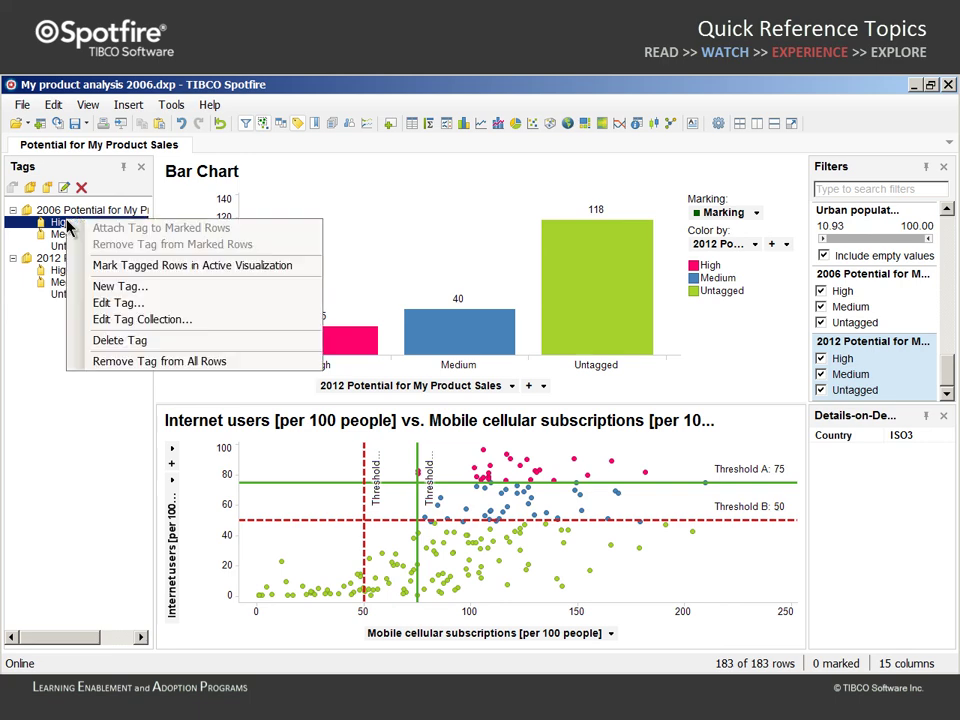
left_click(110, 267)
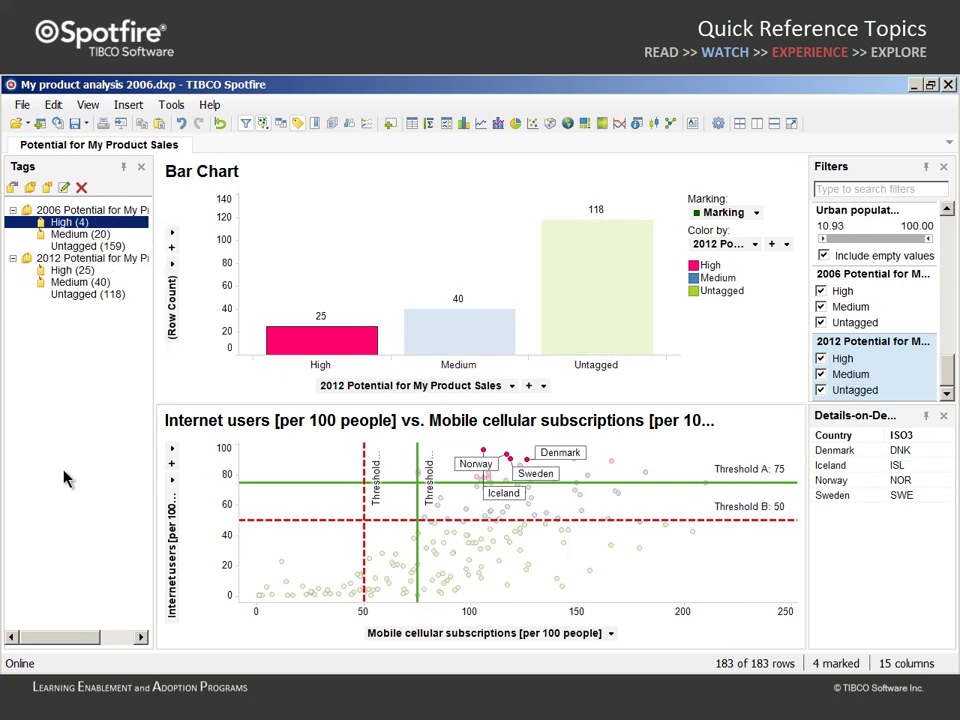